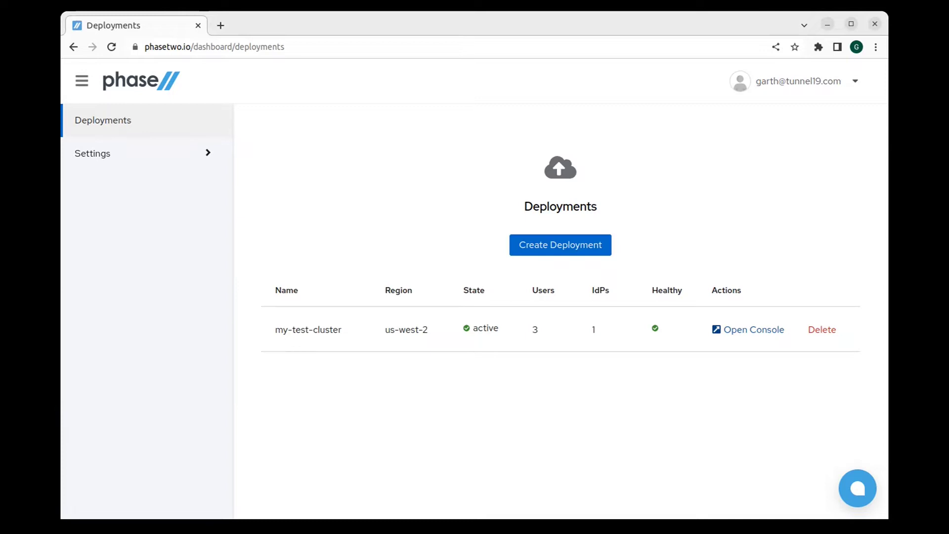
Step: Launch the Keycloak admin console for the my-test-cluster deployment from the Phase Two dashboard
{"action": "left_click", "coordinate": [749, 330]}
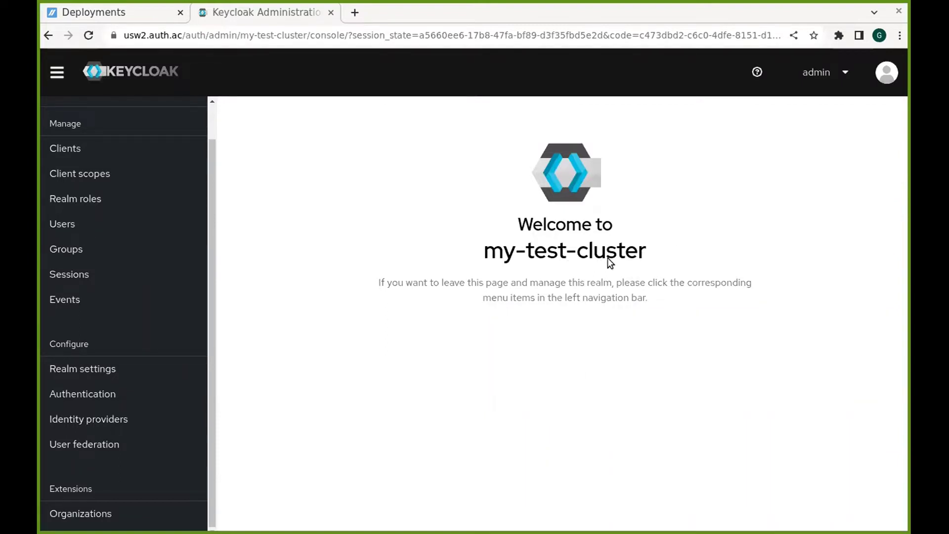
Step: Create organization acme with display name Acme Corp. and domain phasetwo.io
{"action": "left_click", "coordinate": [71, 515]}
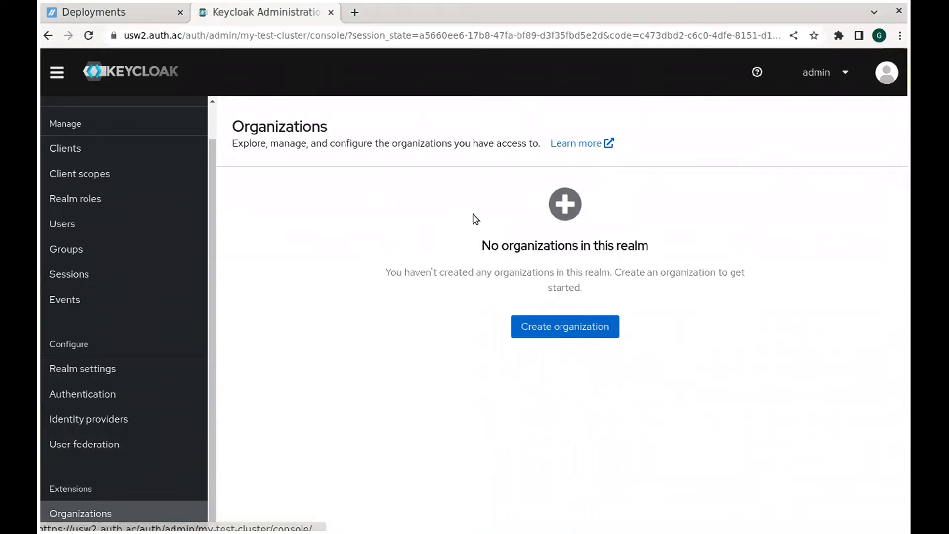
{"action": "left_click", "coordinate": [587, 330]}
{"action": "type", "text": "acme"}
{"action": "left_click", "coordinate": [523, 251]}
{"action": "left_click", "coordinate": [523, 255]}
{"action": "left_click", "coordinate": [528, 291]}
{"action": "left_click", "coordinate": [509, 301]}
{"action": "left_click", "coordinate": [509, 330]}
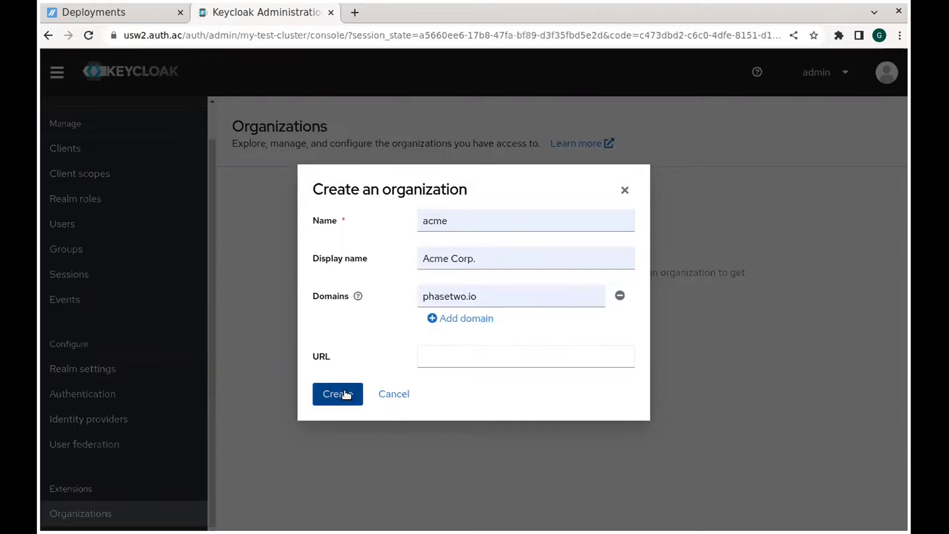
{"action": "left_click", "coordinate": [339, 394]}
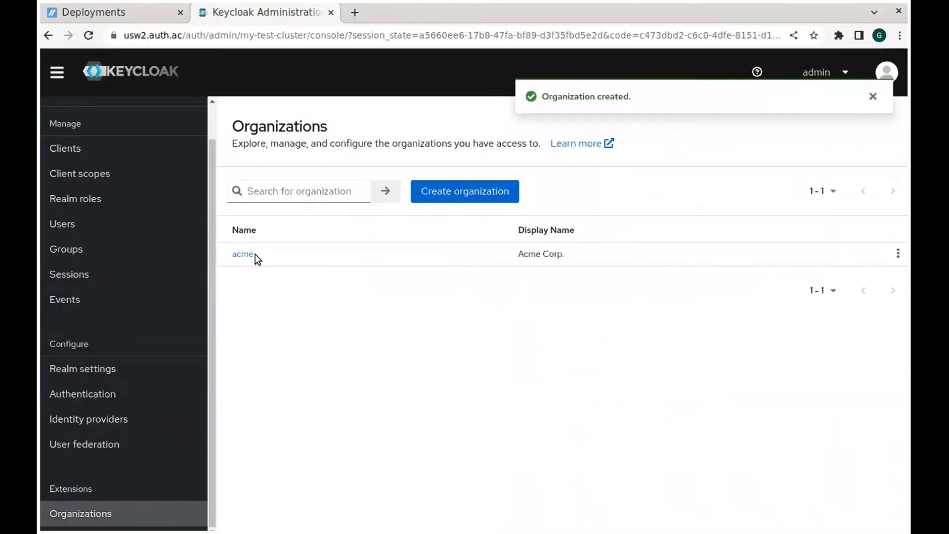
Step: Generate the acme organization's portal link and copy it
{"action": "left_click", "coordinate": [244, 254]}
{"action": "left_click", "coordinate": [849, 145]}
{"action": "left_click", "coordinate": [842, 179]}
{"action": "left_click", "coordinate": [706, 336]}
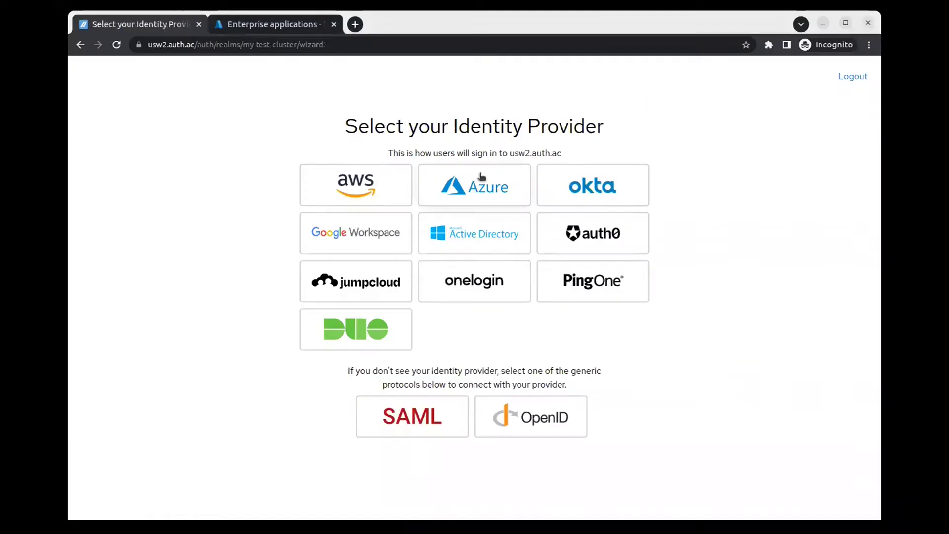
Step: Pick Azure in the IdP wizard and create the non-gallery Azure enterprise app My App
{"action": "left_click", "coordinate": [481, 176]}
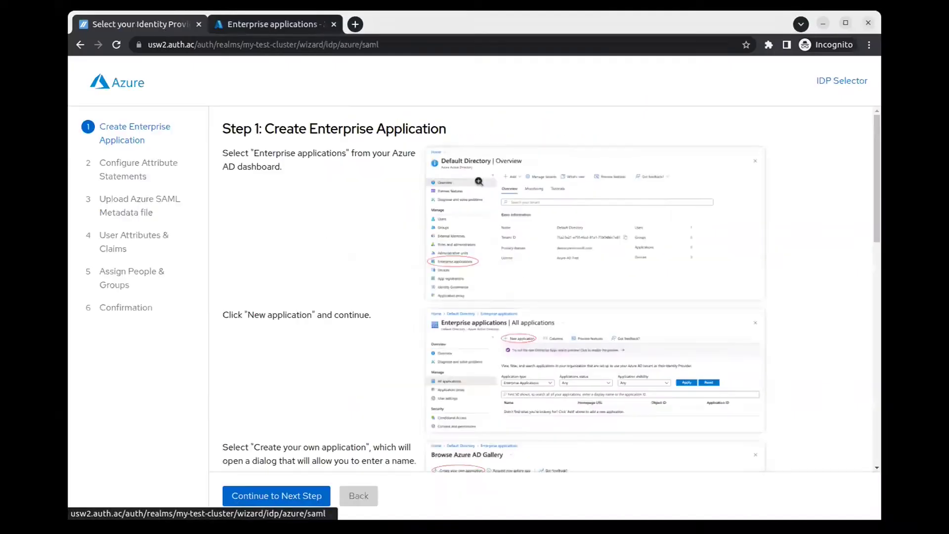
{"action": "scroll", "coordinate": [430, 237], "scroll_direction": "down", "scroll_amount": 10}
{"action": "scroll", "coordinate": [424, 246], "scroll_direction": "up", "scroll_amount": 3}
{"action": "left_click", "coordinate": [275, 24]}
{"action": "left_click", "coordinate": [263, 135]}
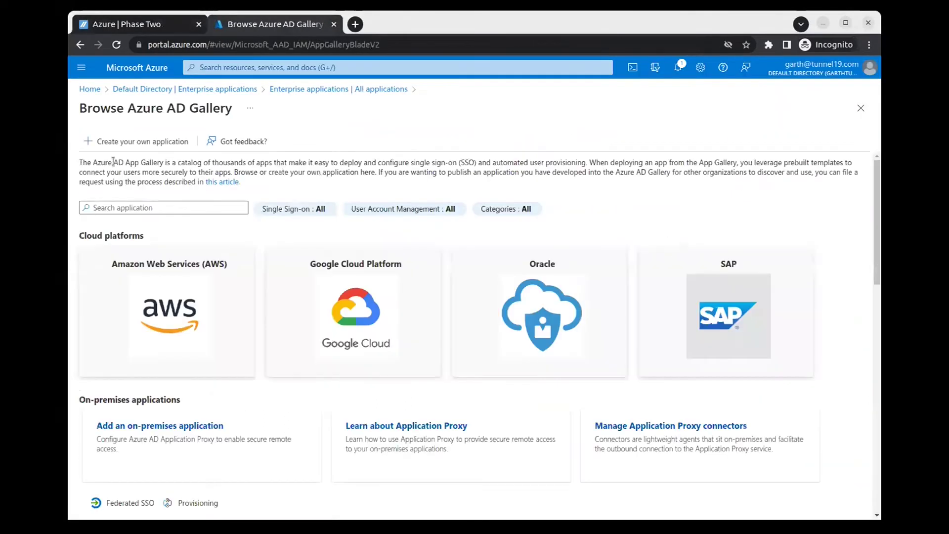
{"action": "left_click", "coordinate": [113, 141]}
{"action": "type", "text": "My App"}
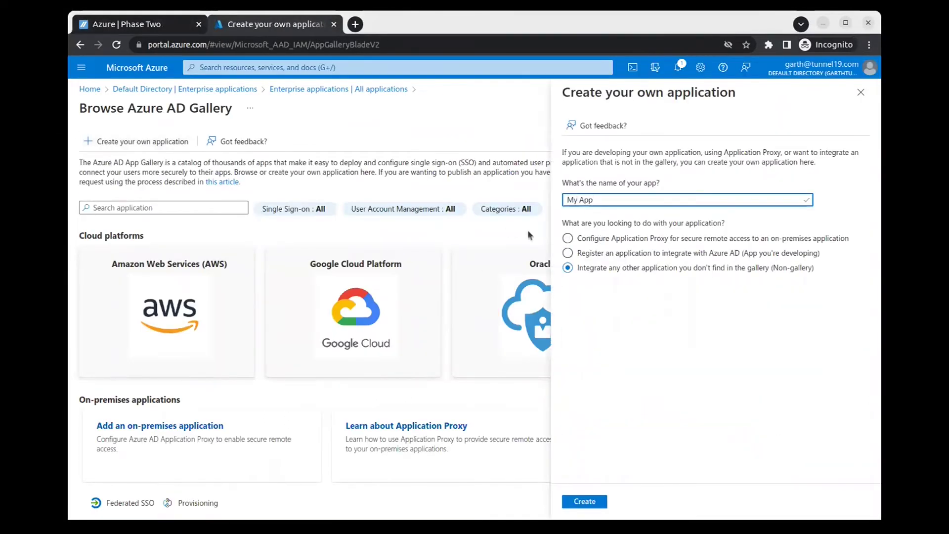
{"action": "left_click", "coordinate": [584, 501]}
Step: Choose SAML single sign-on for My App and advance the wizard to Step 2
{"action": "left_click", "coordinate": [143, 24]}
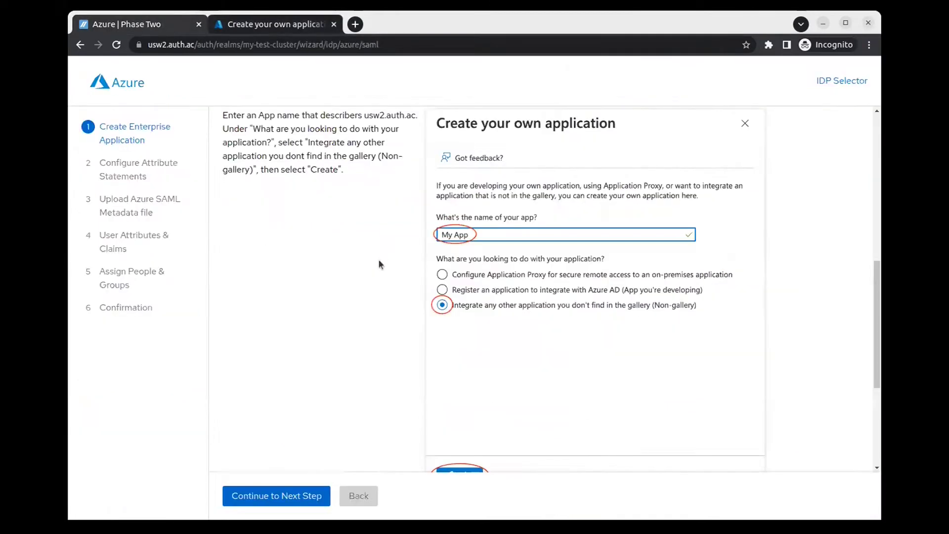
{"action": "scroll", "coordinate": [378, 259], "scroll_direction": "down", "scroll_amount": 5}
{"action": "left_click", "coordinate": [300, 27]}
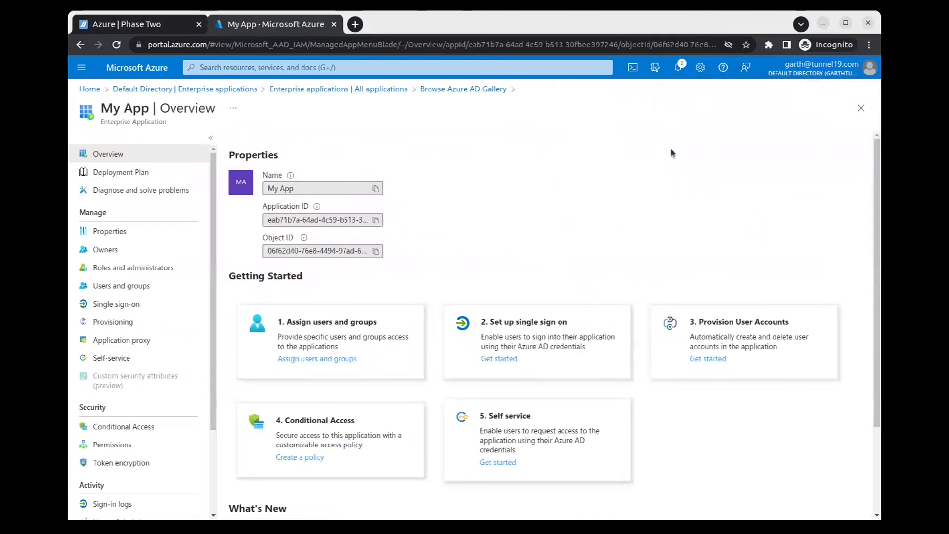
{"action": "left_click", "coordinate": [118, 303]}
{"action": "left_click", "coordinate": [545, 314]}
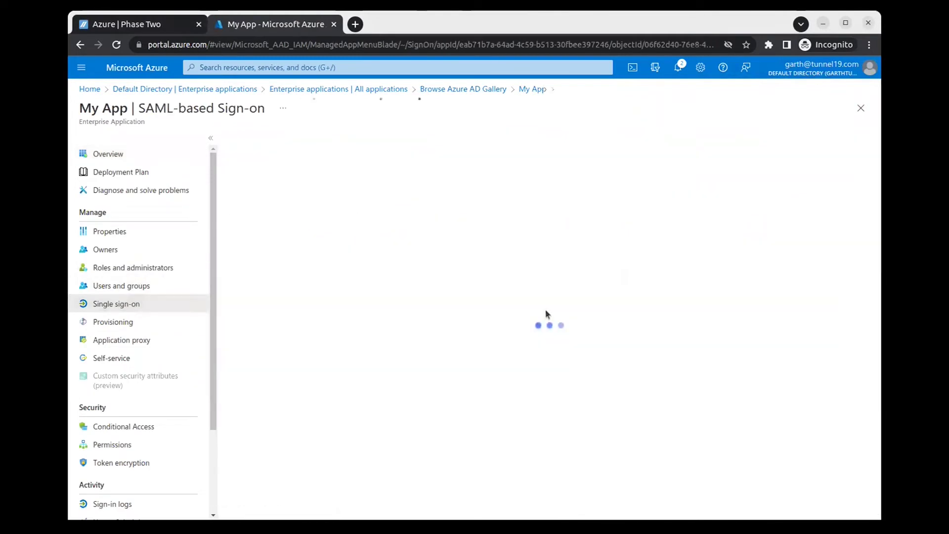
{"action": "left_click", "coordinate": [124, 24]}
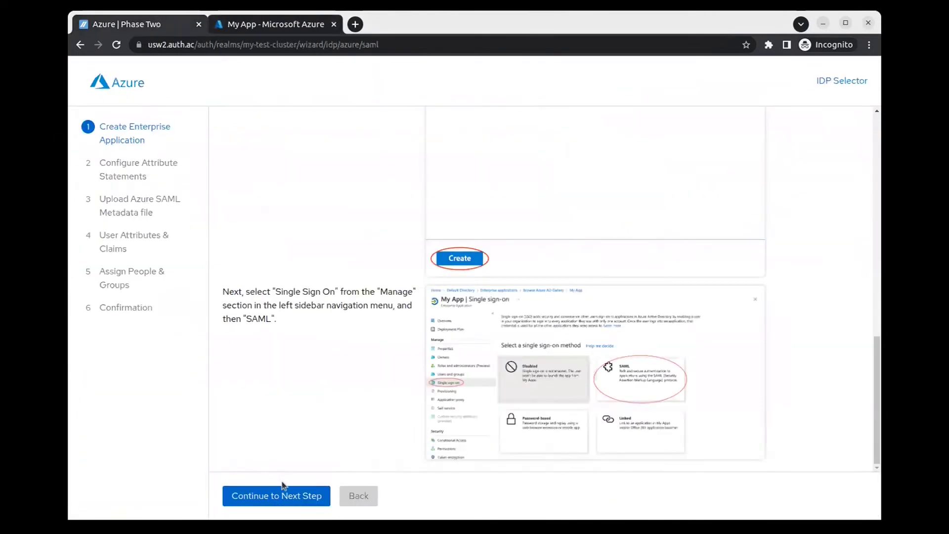
{"action": "left_click", "coordinate": [287, 495]}
Step: Copy the wizard's identifier URL into My App's Basic SAML Configuration
{"action": "scroll", "coordinate": [368, 264], "scroll_direction": "down", "scroll_amount": 3}
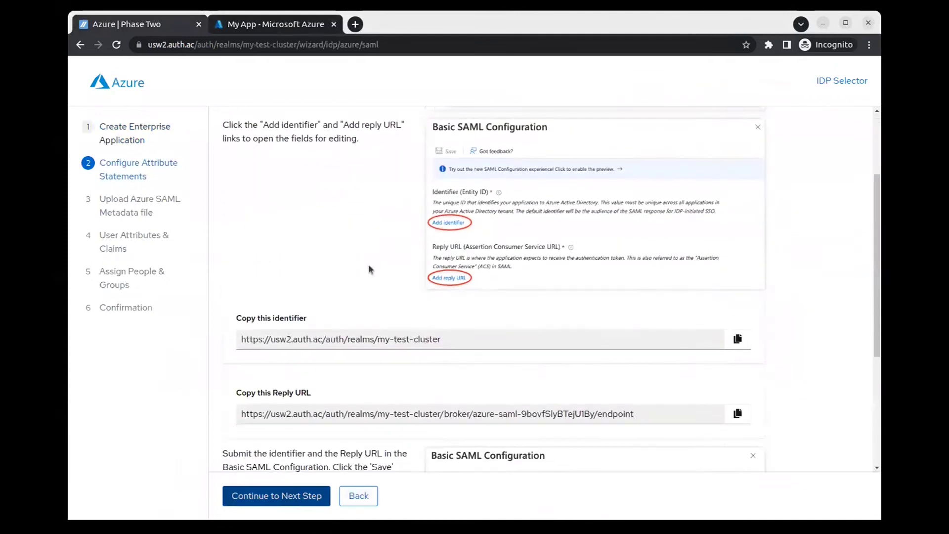
{"action": "left_click", "coordinate": [737, 339]}
{"action": "left_click", "coordinate": [313, 25]}
{"action": "left_click", "coordinate": [624, 265]}
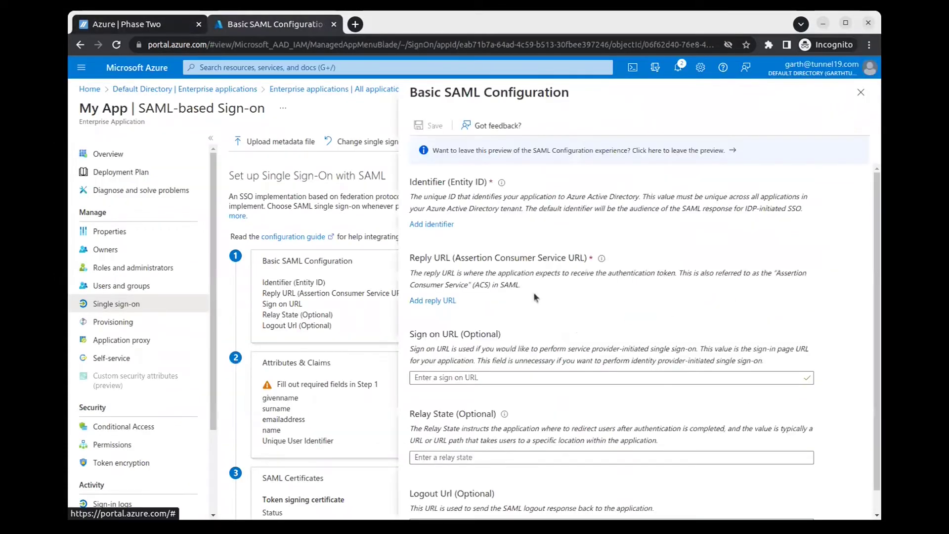
{"action": "left_click", "coordinate": [451, 237]}
{"action": "key", "text": "ctrl+v"}
Step: Add the wizard's Reply URL to the Basic SAML Configuration and save it
{"action": "left_click", "coordinate": [123, 24]}
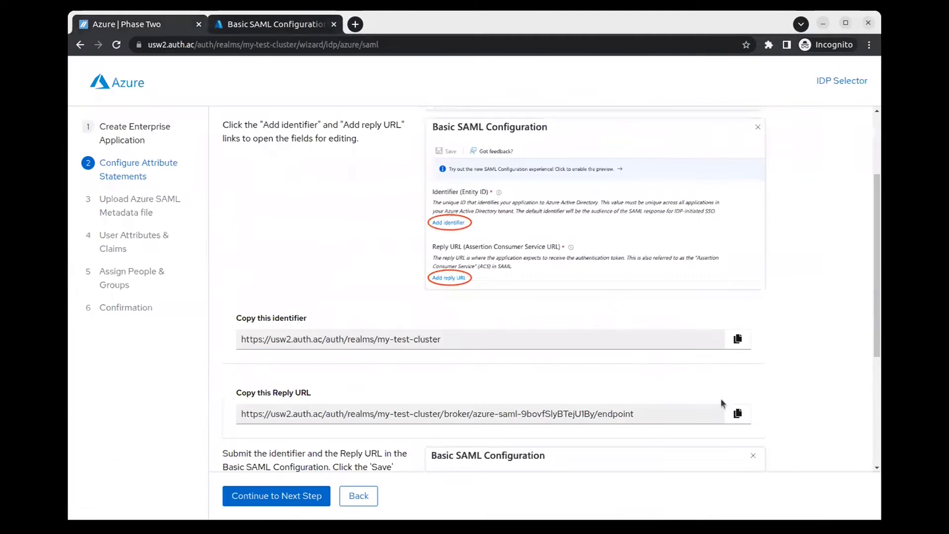
{"action": "left_click", "coordinate": [737, 414]}
{"action": "left_click", "coordinate": [319, 25]}
{"action": "left_click", "coordinate": [431, 339]}
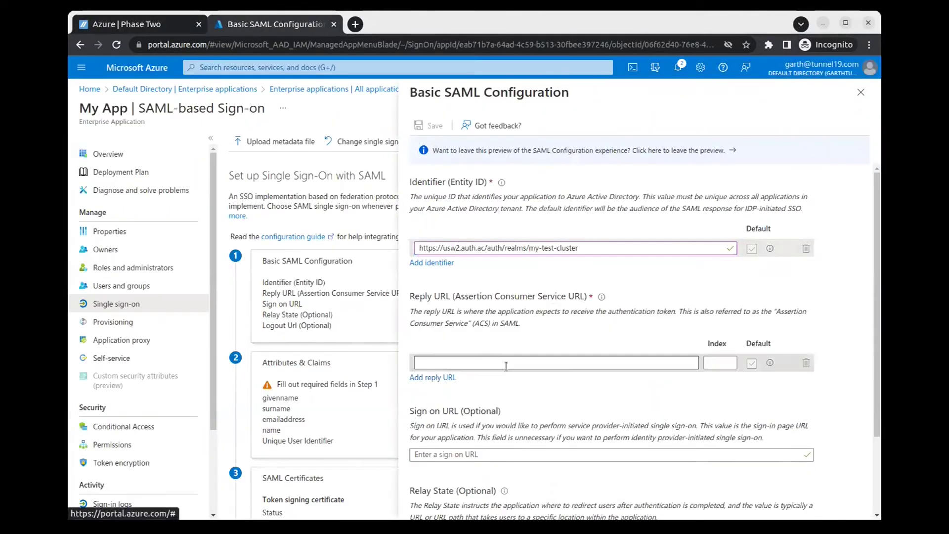
{"action": "key", "text": "ctrl+v"}
{"action": "left_click", "coordinate": [425, 127]}
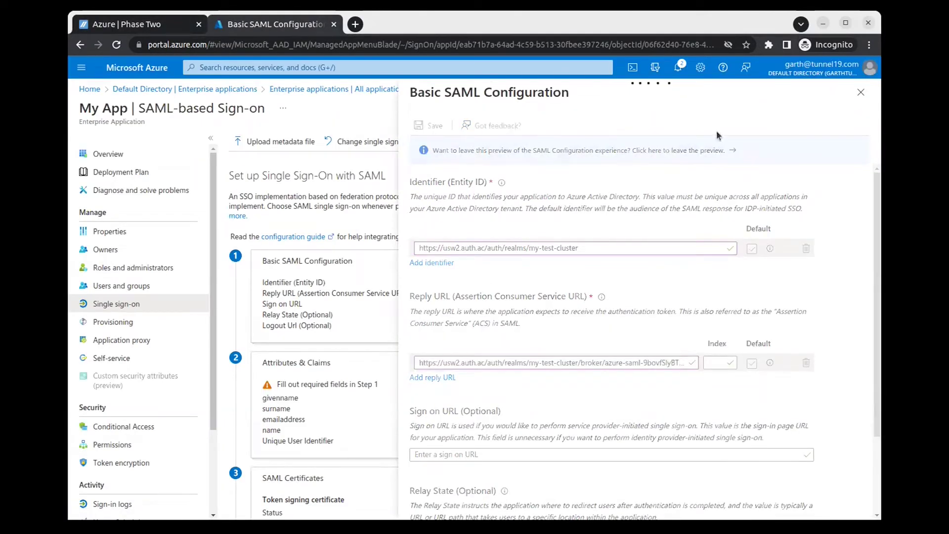
{"action": "left_click", "coordinate": [860, 92]}
{"action": "scroll", "coordinate": [505, 221], "scroll_direction": "down", "scroll_amount": 5}
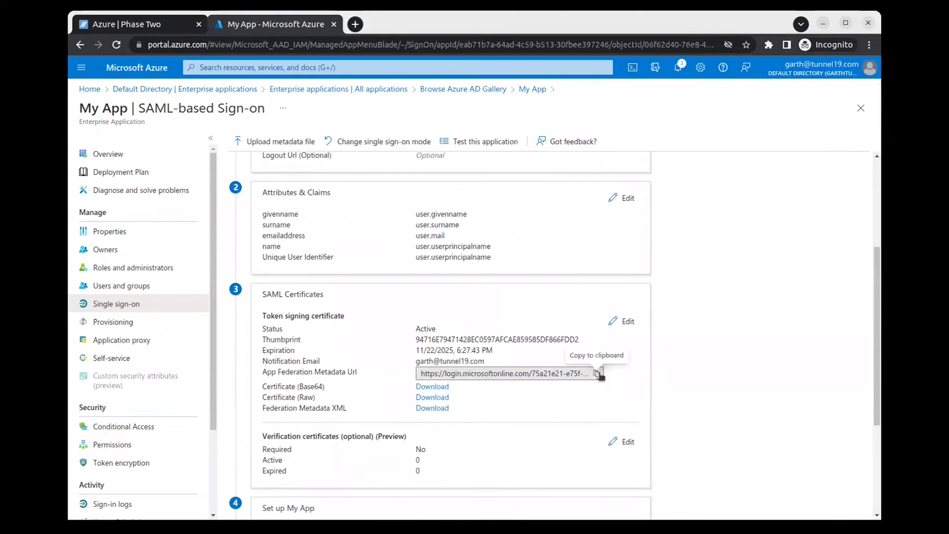
Step: Paste and validate the App Federation Metadata URL, then advance the wizard to Step 4
{"action": "left_click", "coordinate": [148, 26]}
{"action": "scroll", "coordinate": [494, 272], "scroll_direction": "down", "scroll_amount": 5}
{"action": "left_click", "coordinate": [323, 494]}
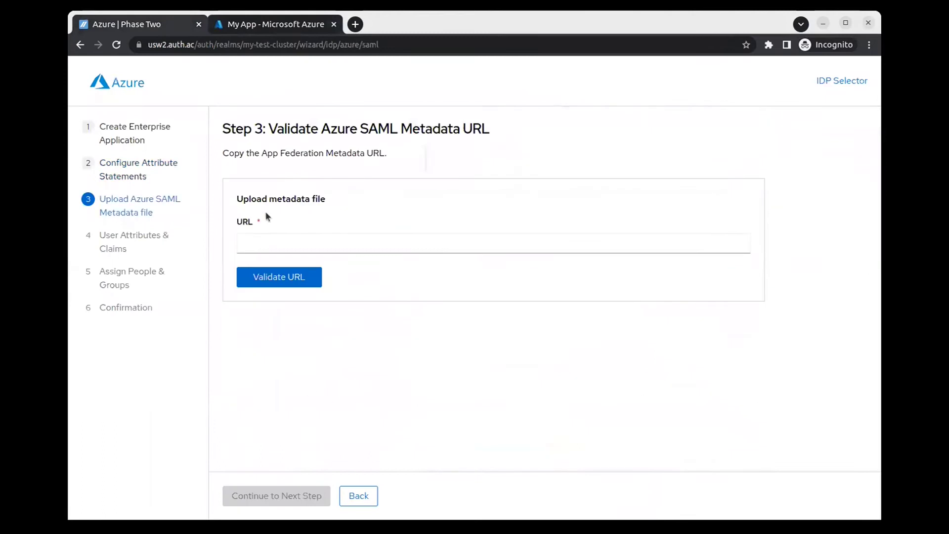
{"action": "left_click", "coordinate": [268, 335]}
{"action": "key", "text": "ctrl+v"}
{"action": "left_click", "coordinate": [281, 364]}
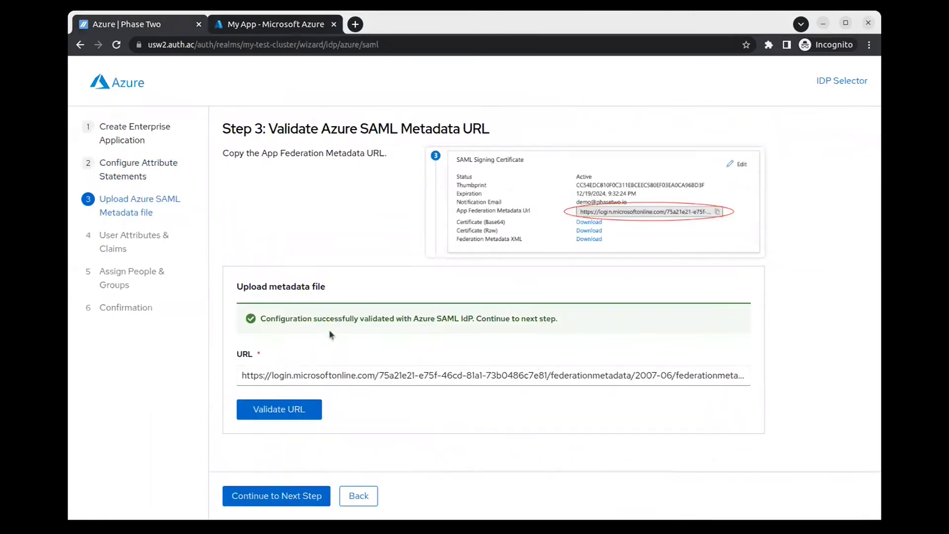
{"action": "left_click", "coordinate": [314, 497]}
Step: Review My App's Attributes & Claims and advance the wizard to Step 5
{"action": "left_click", "coordinate": [275, 24]}
{"action": "scroll", "coordinate": [543, 272], "scroll_direction": "up", "scroll_amount": 2}
{"action": "left_click", "coordinate": [631, 258]}
{"action": "key", "text": "ctrl+shift+Tab"}
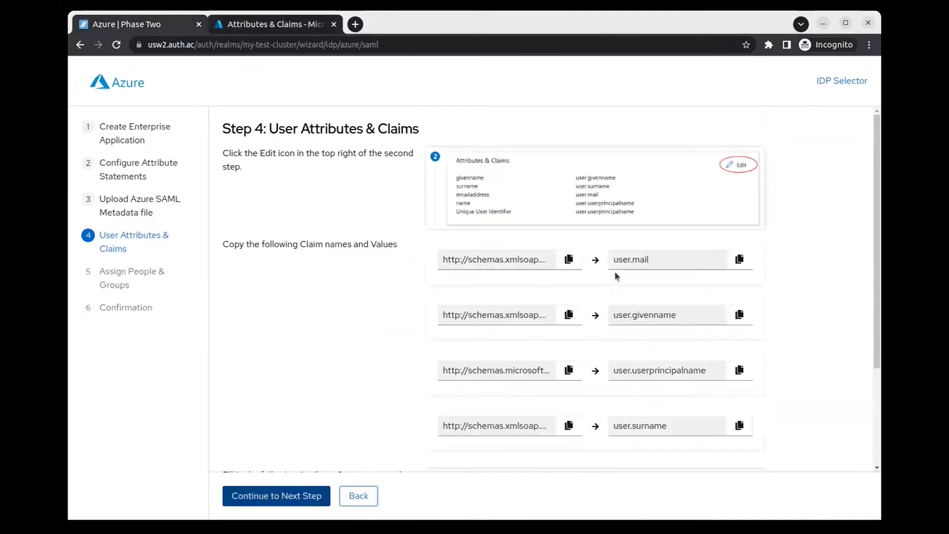
{"action": "left_click", "coordinate": [324, 496]}
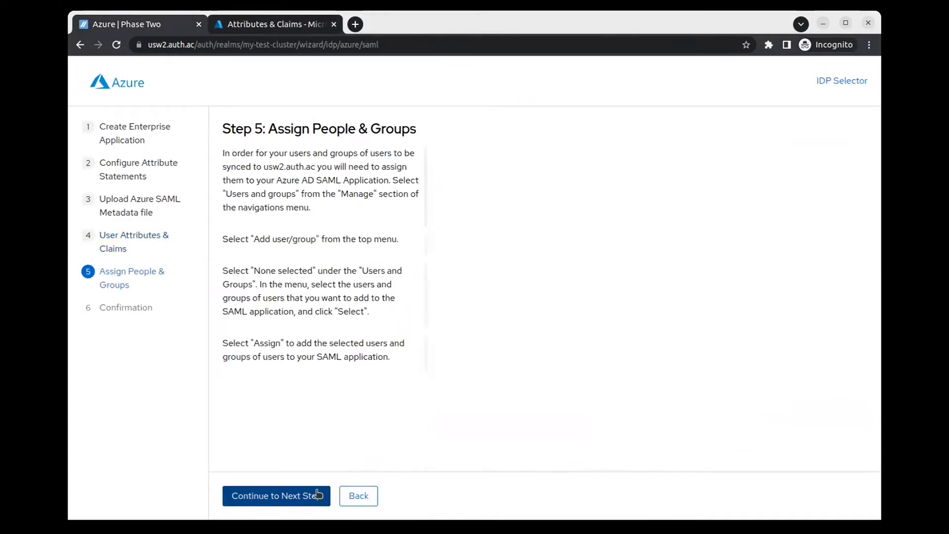
{"action": "left_click", "coordinate": [300, 28]}
{"action": "left_click", "coordinate": [860, 106]}
Step: Assign two users to My App under Users and groups
{"action": "left_click", "coordinate": [151, 288]}
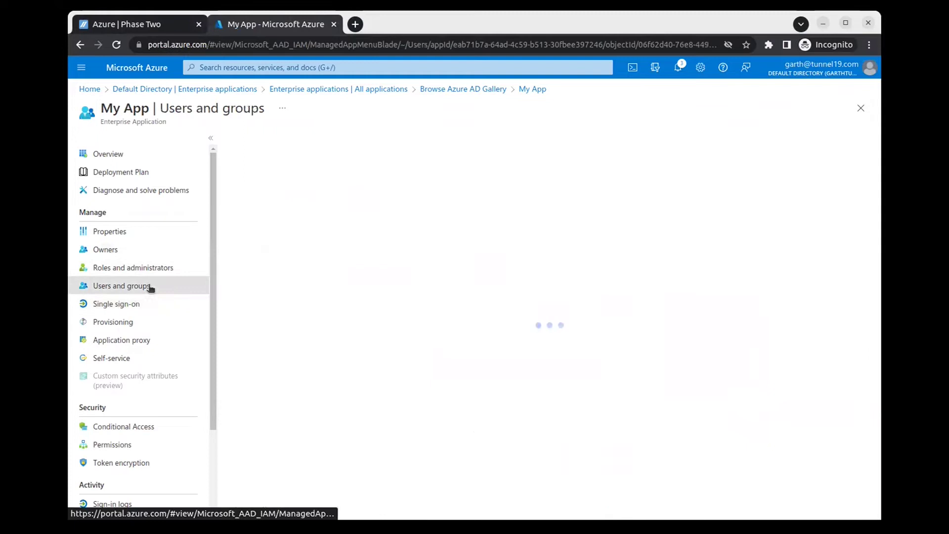
{"action": "left_click", "coordinate": [272, 142]}
{"action": "left_click", "coordinate": [124, 221]}
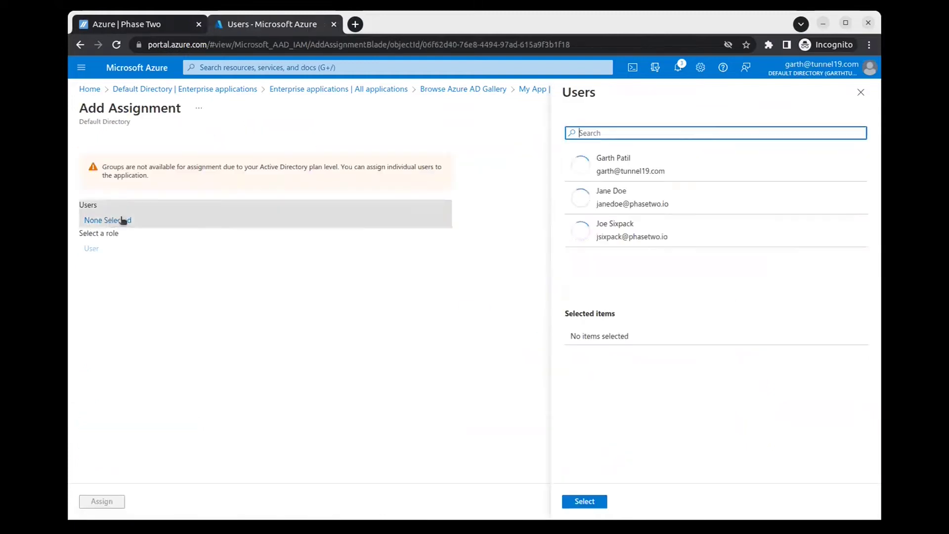
{"action": "left_click", "coordinate": [632, 201]}
{"action": "left_click", "coordinate": [616, 230]}
{"action": "left_click", "coordinate": [584, 501]}
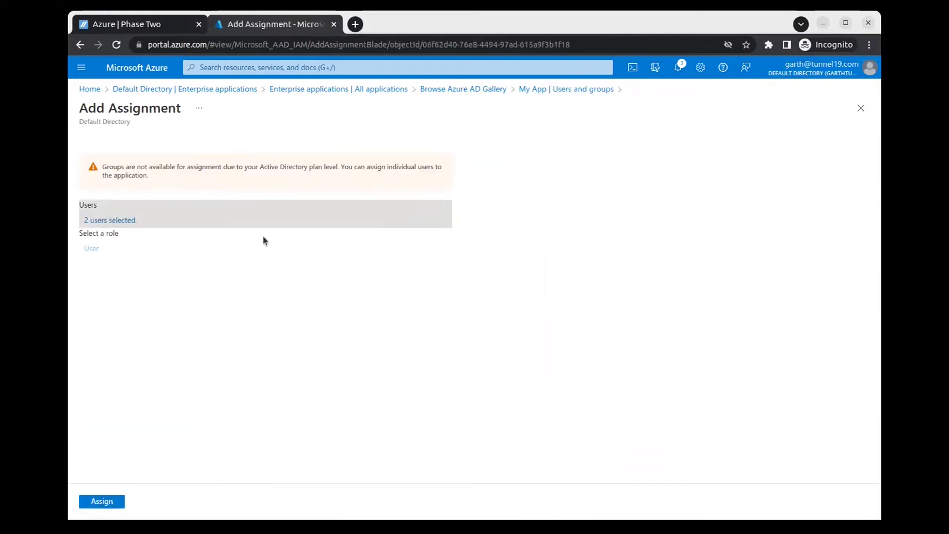
{"action": "left_click", "coordinate": [102, 501]}
Step: Finish the wizard and create the Azure SAML identity provider
{"action": "left_click", "coordinate": [125, 26]}
{"action": "scroll", "coordinate": [354, 291], "scroll_direction": "down", "scroll_amount": 3}
{"action": "scroll", "coordinate": [354, 291], "scroll_direction": "down", "scroll_amount": 3}
{"action": "left_click", "coordinate": [271, 495]}
{"action": "left_click", "coordinate": [529, 221]}
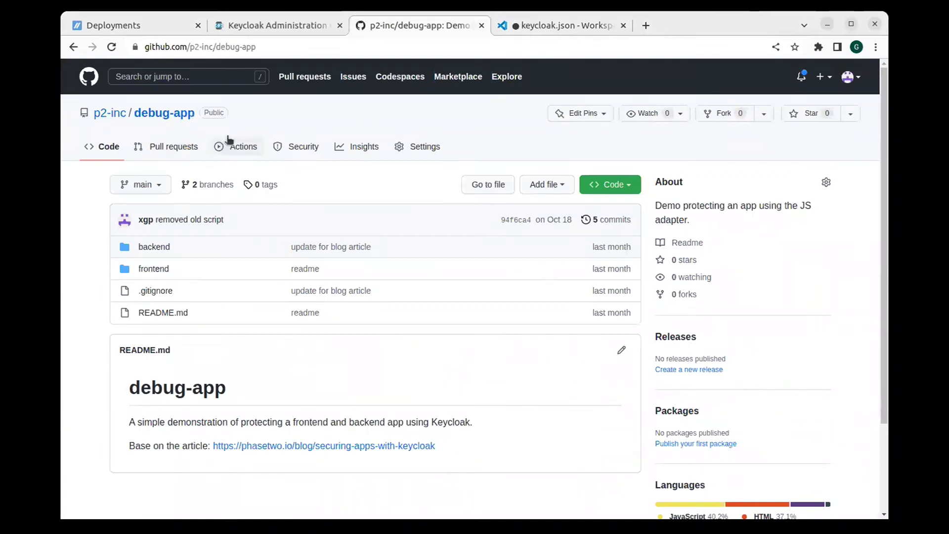
{"action": "left_click", "coordinate": [550, 29]}
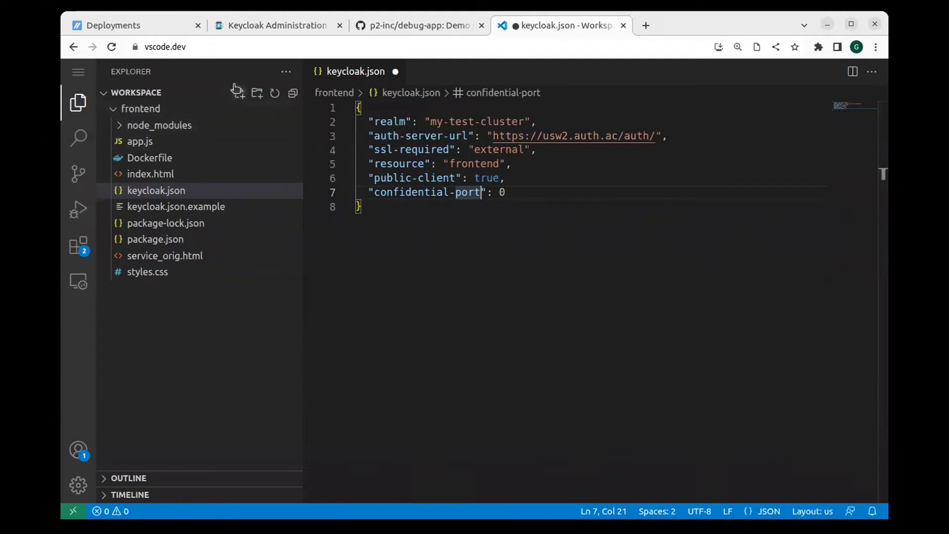
Step: Create a new Keycloak client with client ID frontend
{"action": "left_click", "coordinate": [254, 26]}
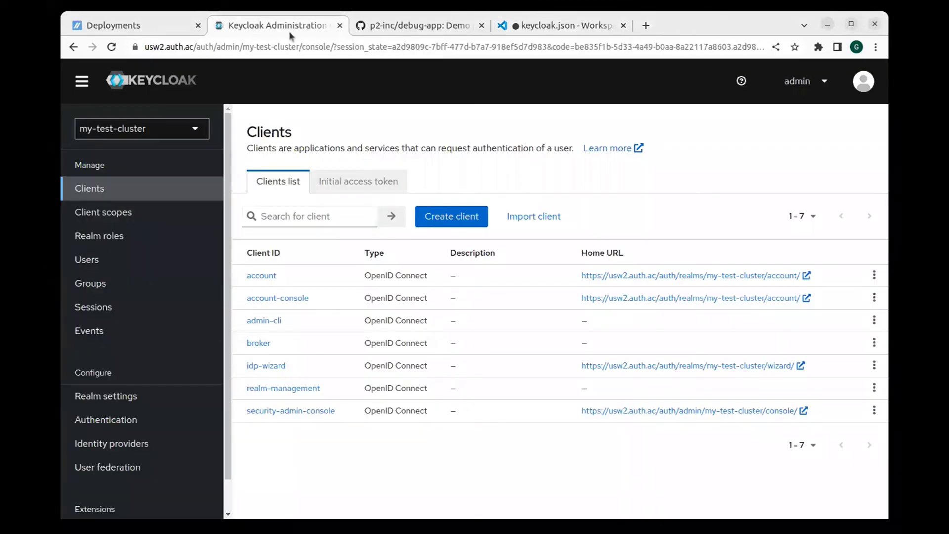
{"action": "left_click", "coordinate": [470, 217]}
{"action": "left_click", "coordinate": [512, 259]}
{"action": "left_click", "coordinate": [572, 284]}
{"action": "left_click", "coordinate": [429, 484]}
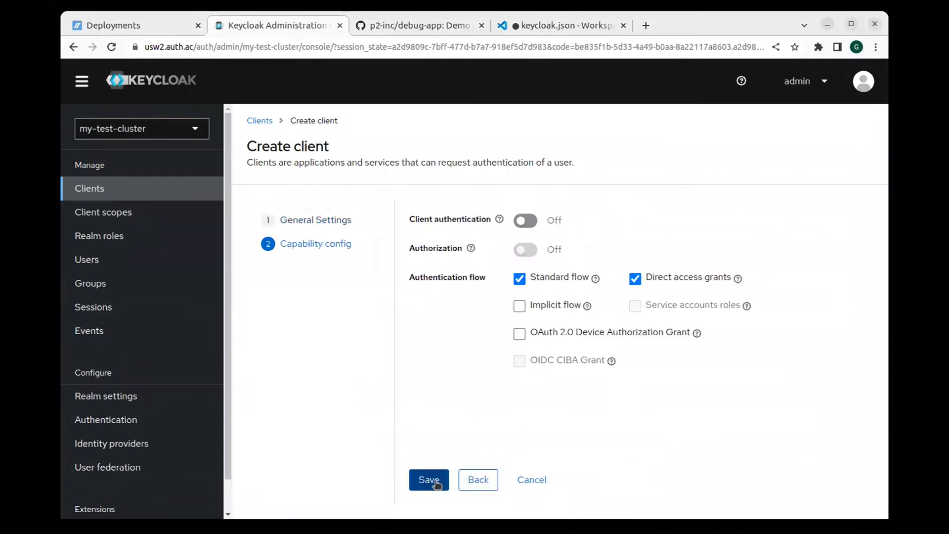
{"action": "left_click", "coordinate": [435, 482]}
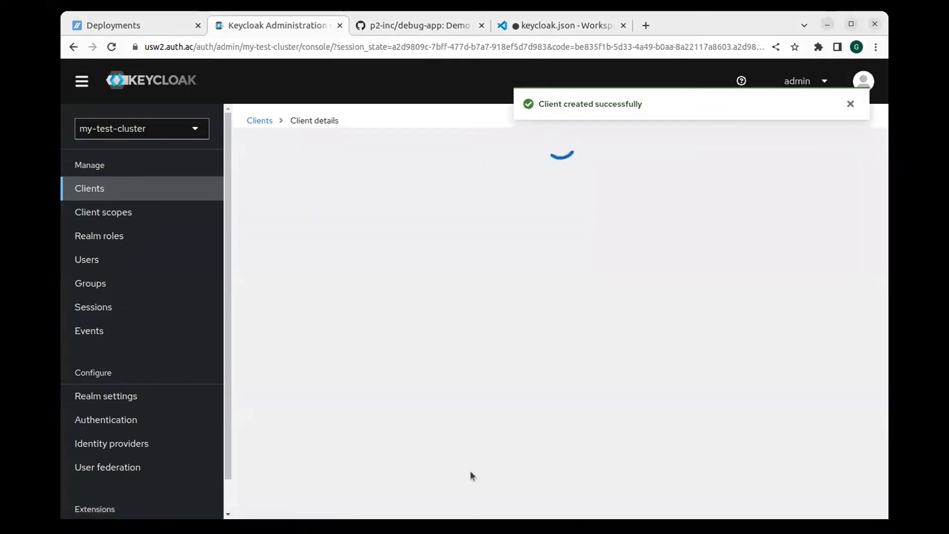
{"action": "scroll", "coordinate": [403, 351], "scroll_direction": "down", "scroll_amount": 5}
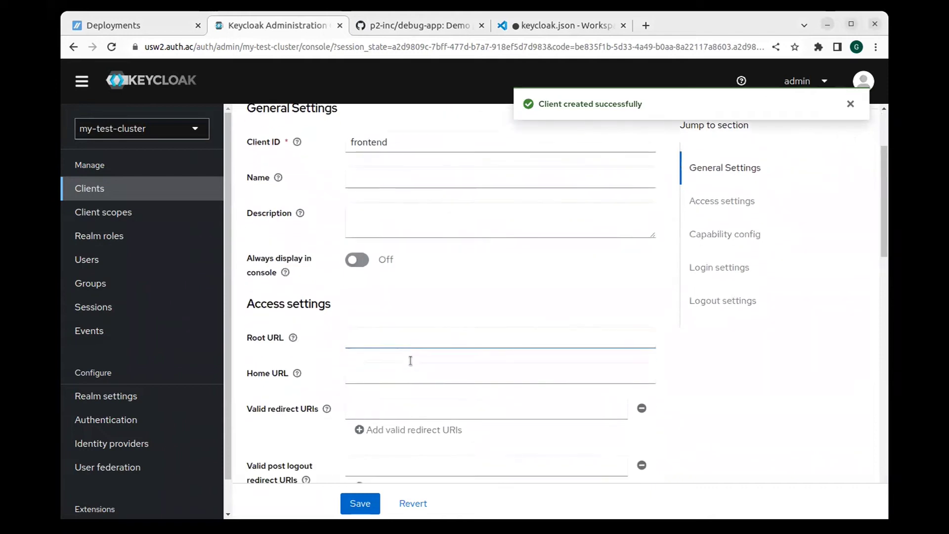
{"action": "scroll", "coordinate": [394, 270], "scroll_direction": "down", "scroll_amount": 2}
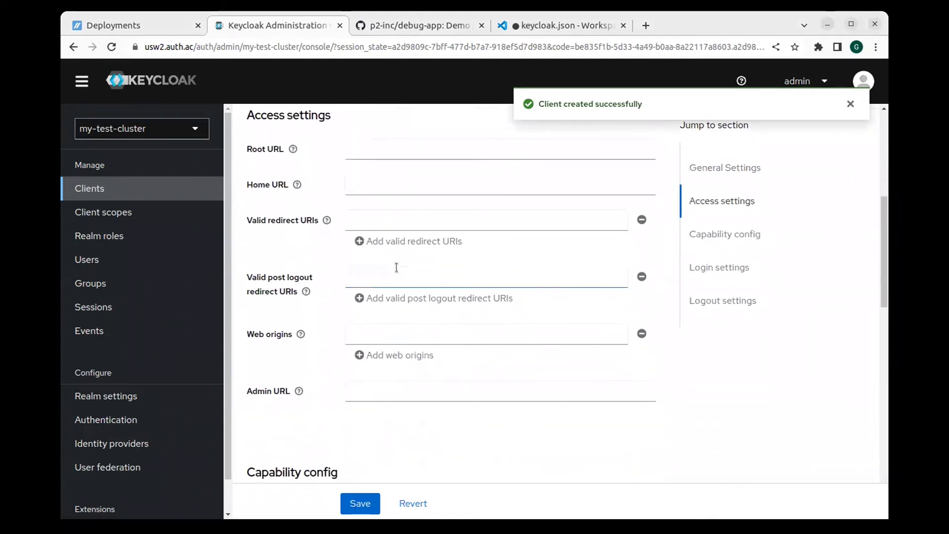
{"action": "left_click", "coordinate": [384, 148]}
{"action": "left_click", "coordinate": [443, 222]}
{"action": "left_click", "coordinate": [443, 222]}
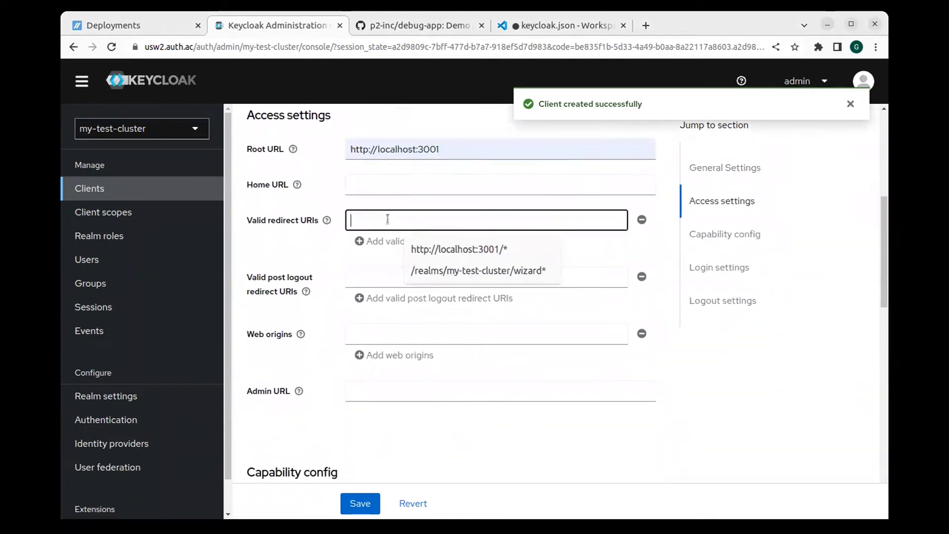
{"action": "left_click", "coordinate": [436, 257]}
{"action": "left_click", "coordinate": [430, 275]}
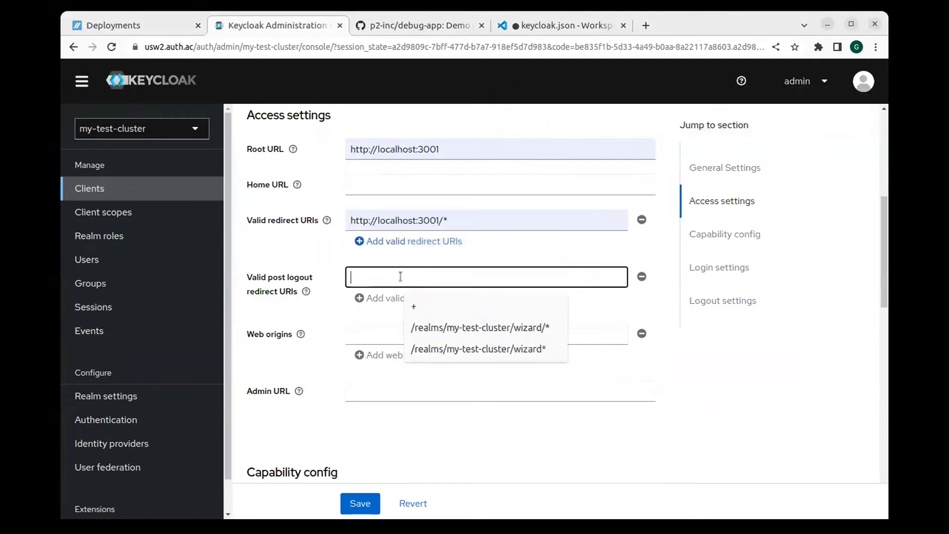
{"action": "left_click", "coordinate": [444, 309]}
{"action": "left_click", "coordinate": [417, 335]}
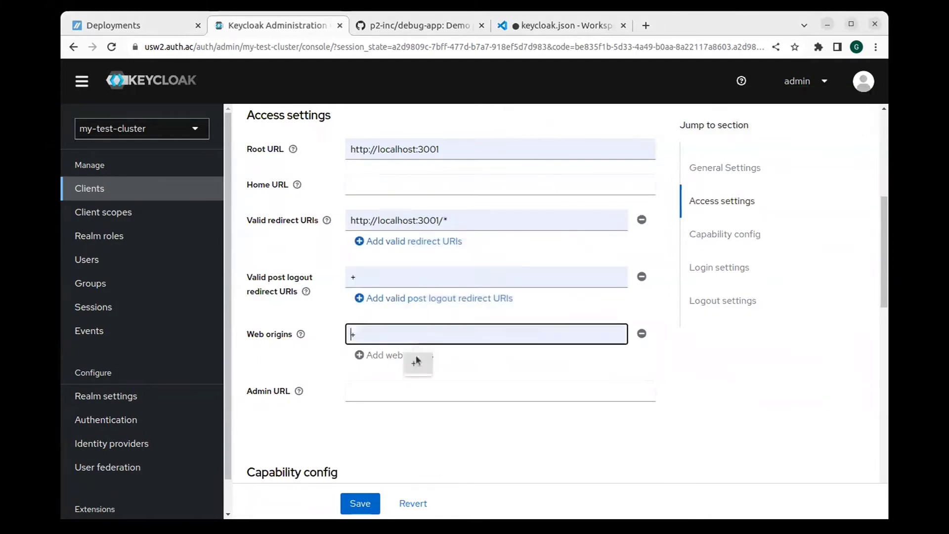
{"action": "left_click", "coordinate": [363, 505]}
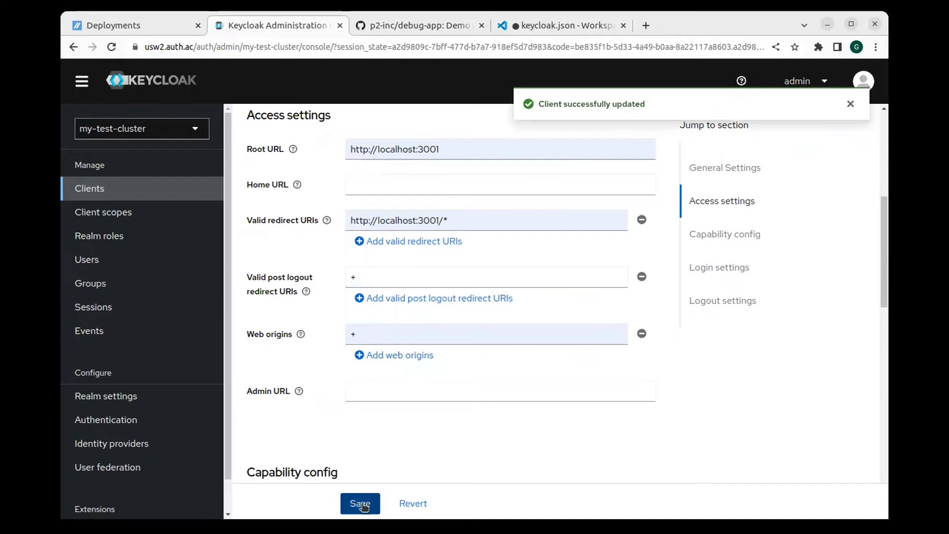
Step: Copy the frontend client's adapter config and replace keycloak.json's contents with it
{"action": "scroll", "coordinate": [859, 242], "scroll_direction": "up", "scroll_amount": 6}
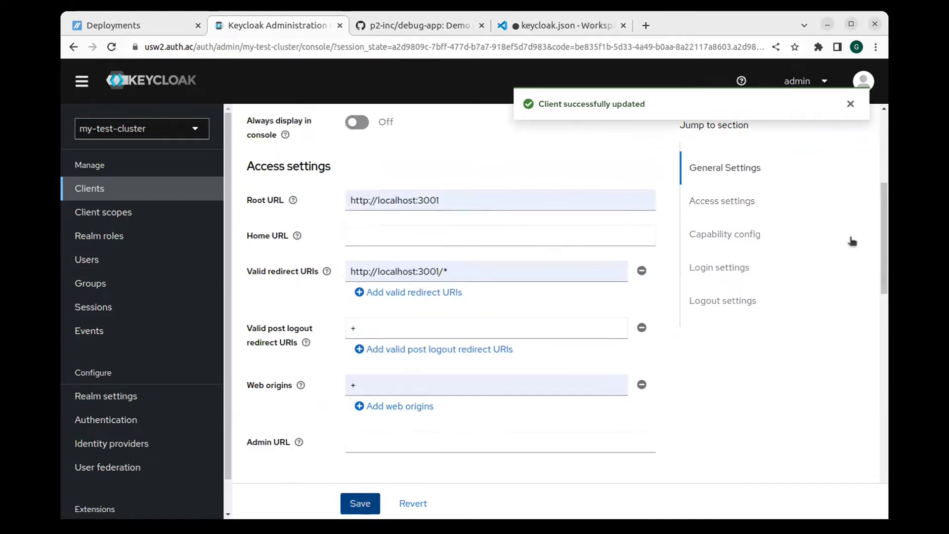
{"action": "scroll", "coordinate": [858, 214], "scroll_direction": "up", "scroll_amount": 1}
{"action": "left_click", "coordinate": [841, 148]}
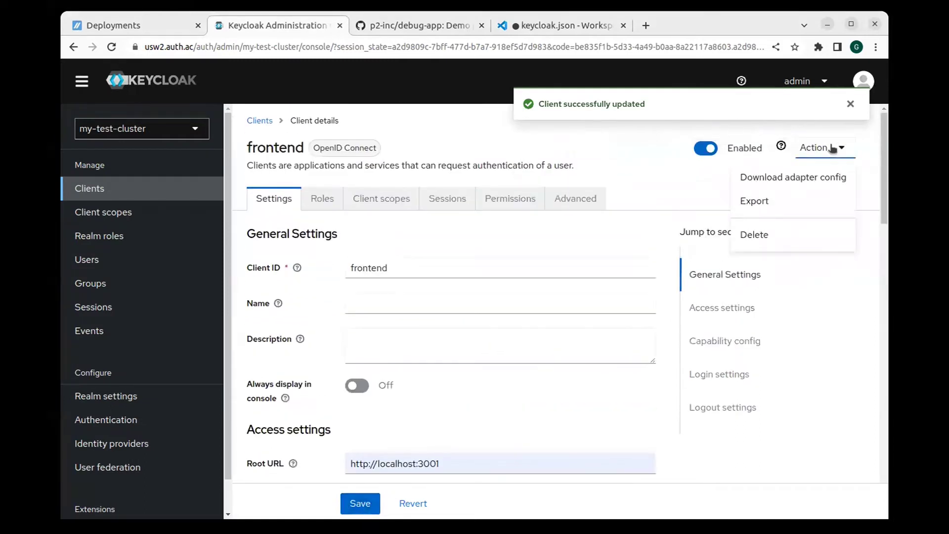
{"action": "left_click", "coordinate": [811, 177]}
{"action": "left_click_drag", "start_coordinate": [318, 379], "coordinate": [246, 274]}
{"action": "key", "text": "ctrl+c"}
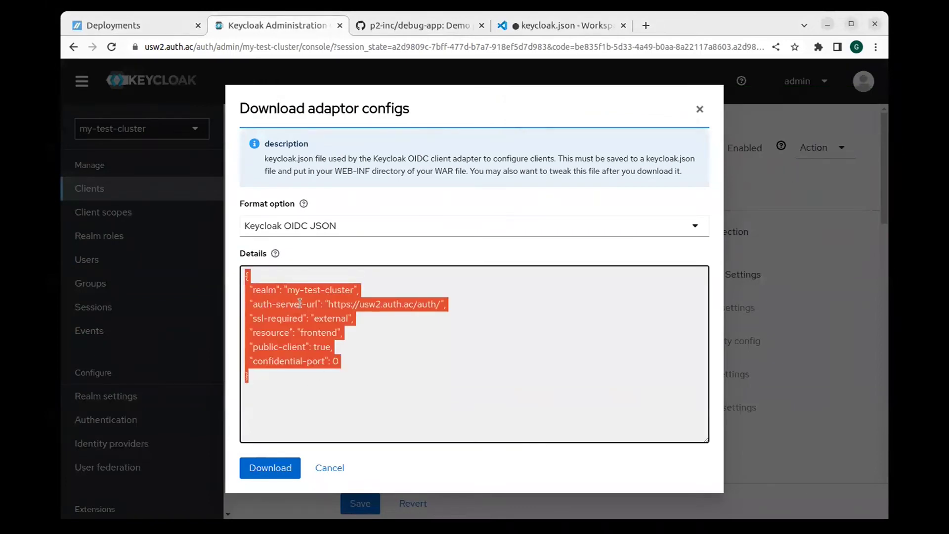
{"action": "left_click", "coordinate": [551, 28]}
{"action": "key", "text": "ctrl+a"}
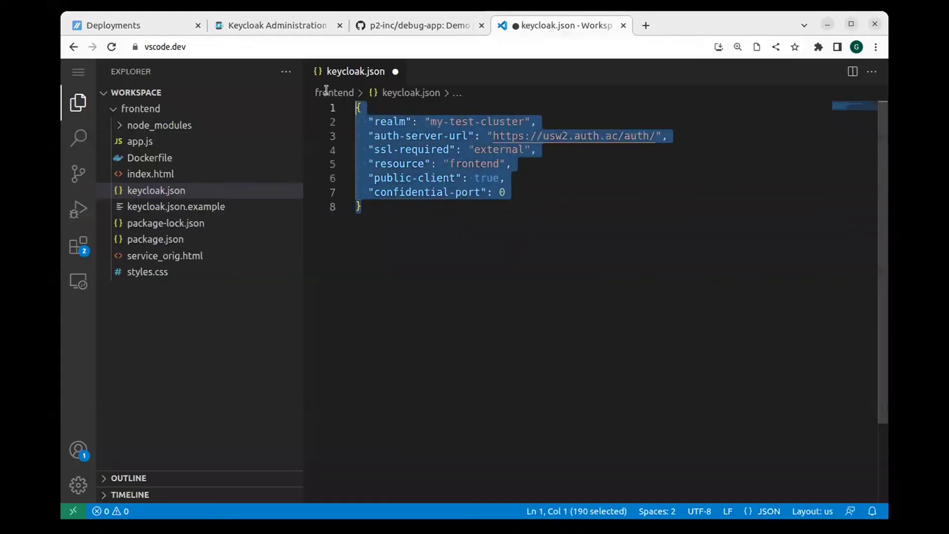
{"action": "key", "text": "ctrl+v"}
{"action": "key", "text": "ctrl+2"}
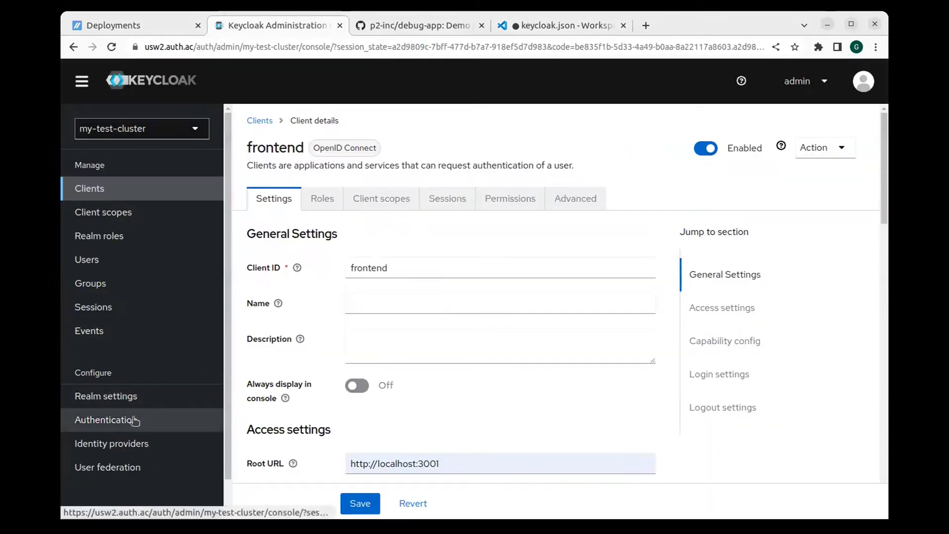
Step: Duplicate the browser authentication flow under the name SSO
{"action": "left_click", "coordinate": [146, 423]}
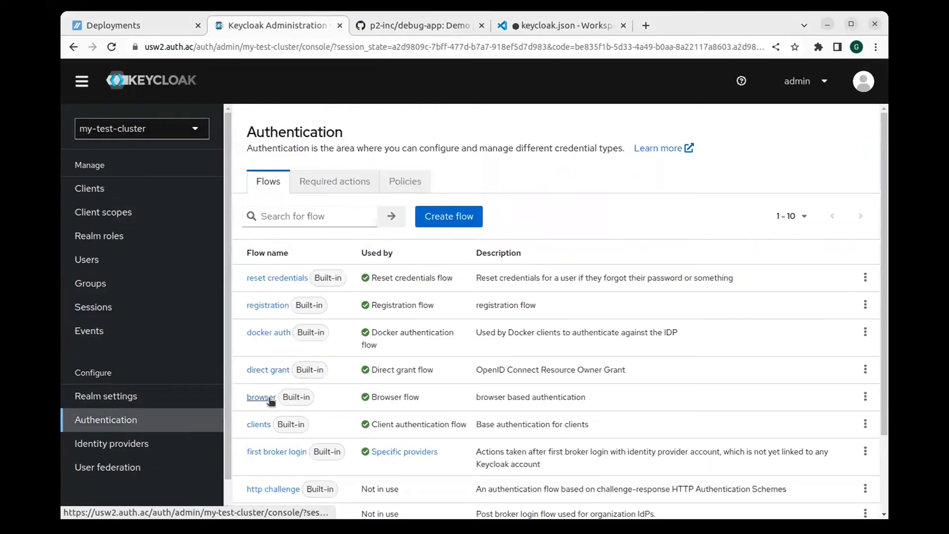
{"action": "left_click", "coordinate": [261, 398]}
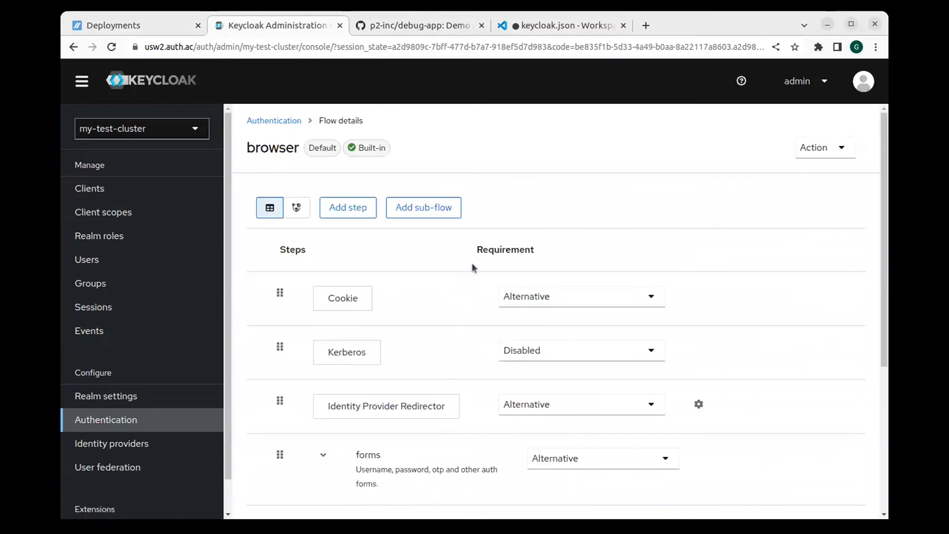
{"action": "left_click", "coordinate": [828, 147]}
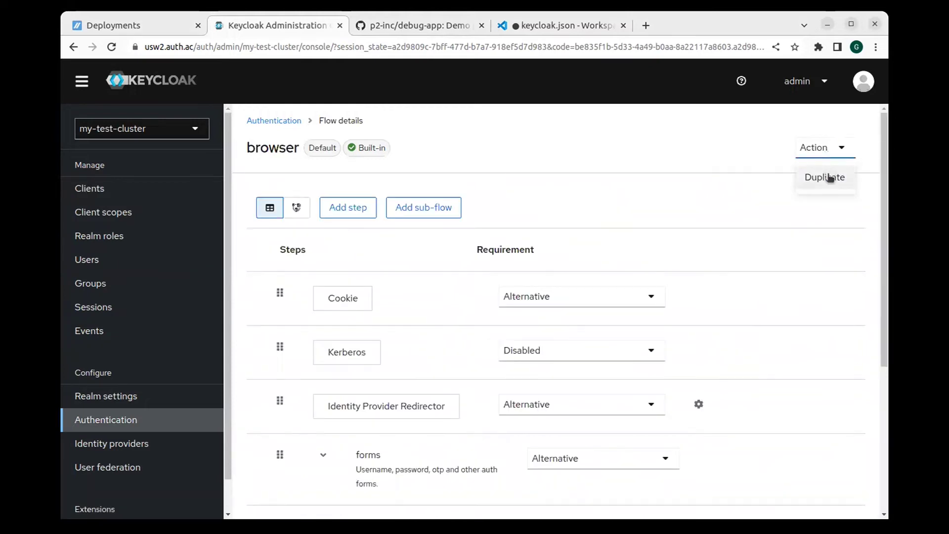
{"action": "left_click", "coordinate": [829, 179]}
{"action": "left_click", "coordinate": [516, 258]}
{"action": "key", "text": "ctrl+a"}
{"action": "key", "text": "BackSpace"}
{"action": "type", "text": "SSO"}
{"action": "left_click", "coordinate": [347, 349]}
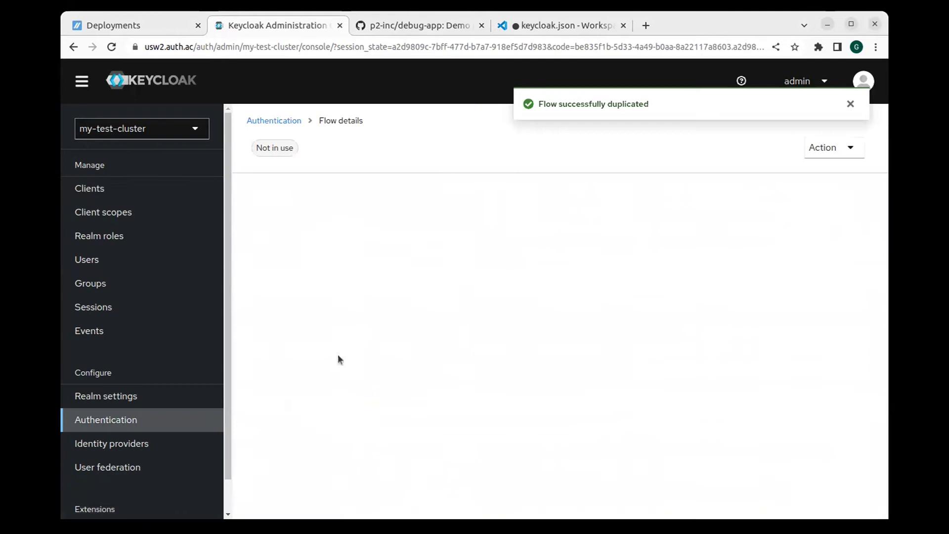
Step: Add a Home IdP Discovery step to the SSO flow, found by searching 'home'
{"action": "left_click", "coordinate": [352, 209]}
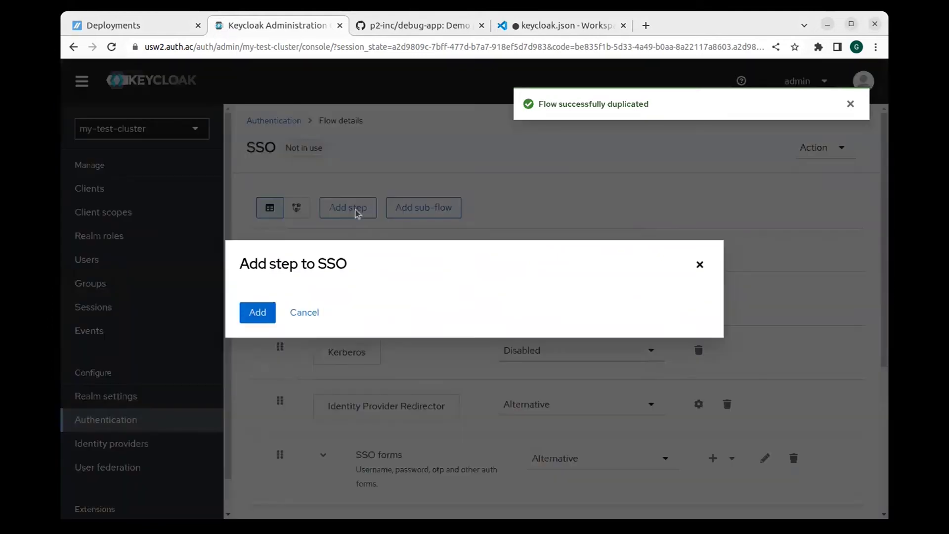
{"action": "left_click", "coordinate": [304, 139]}
{"action": "type", "text": "home"}
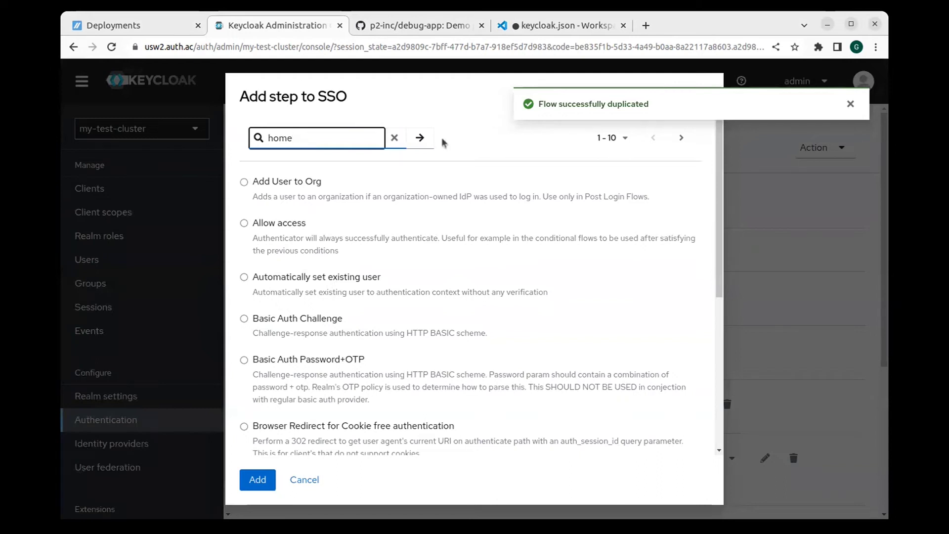
{"action": "left_click", "coordinate": [419, 143]}
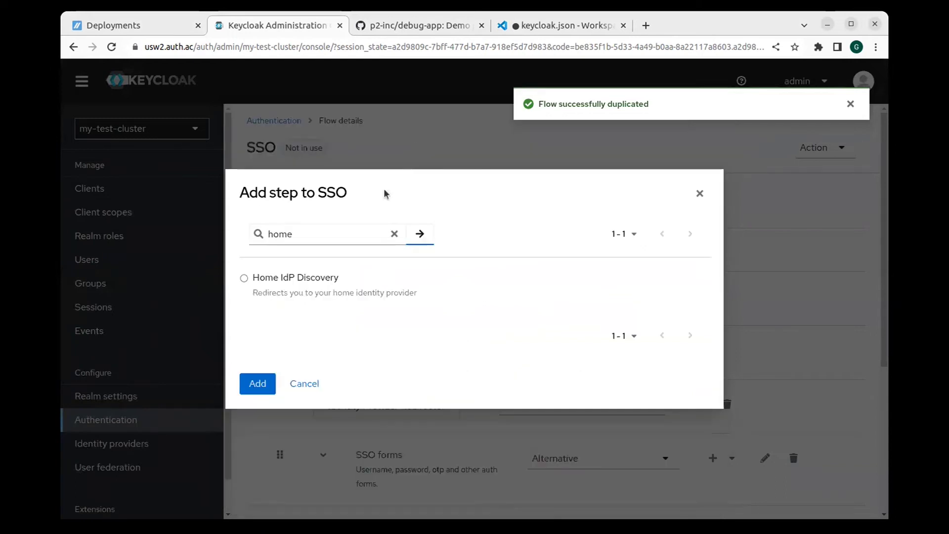
{"action": "left_click", "coordinate": [244, 279]}
{"action": "left_click", "coordinate": [258, 384]}
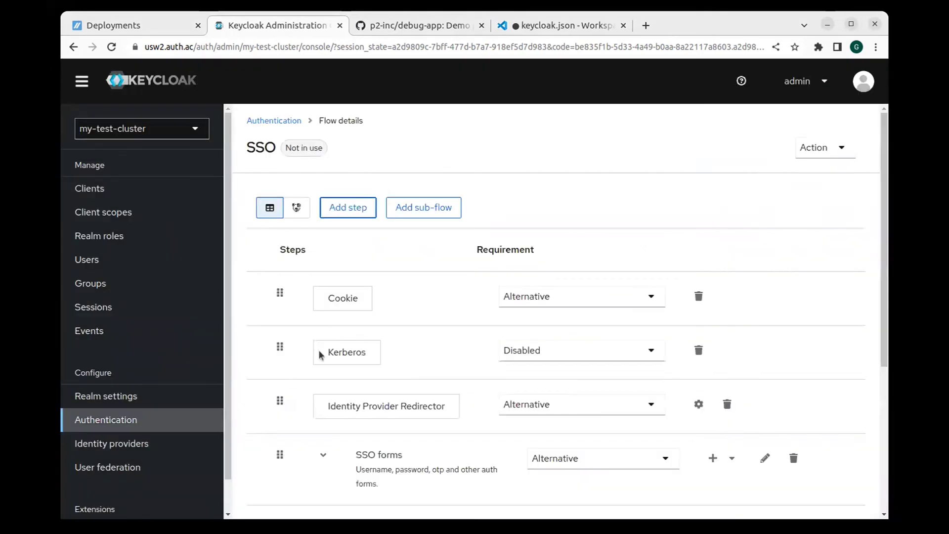
Step: Move Home IdP Discovery up to sit right after Identity Provider Redirector
{"action": "scroll", "coordinate": [336, 356], "scroll_direction": "down", "scroll_amount": 5}
{"action": "scroll", "coordinate": [334, 353], "scroll_direction": "down", "scroll_amount": 1}
{"action": "left_click_drag", "start_coordinate": [280, 471], "coordinate": [280, 168]}
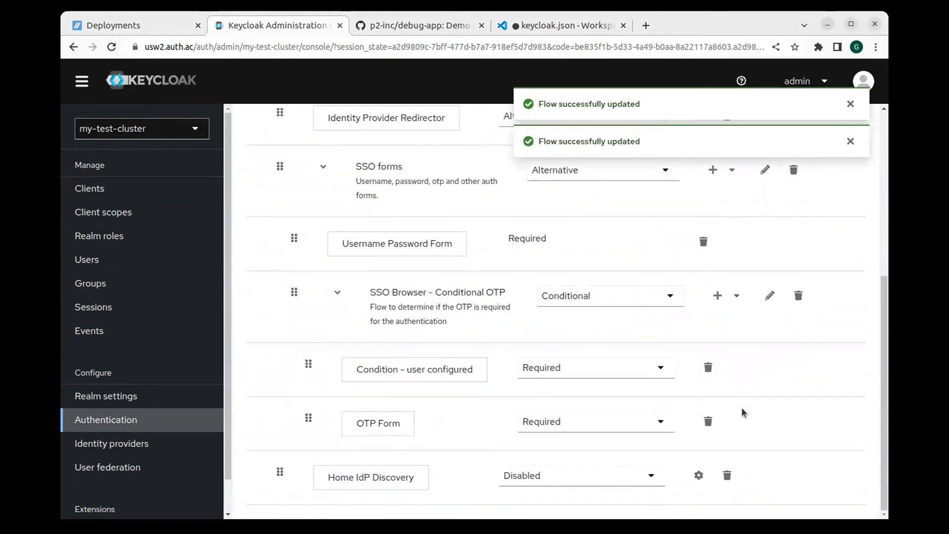
{"action": "scroll", "coordinate": [740, 410], "scroll_direction": "up", "scroll_amount": 4}
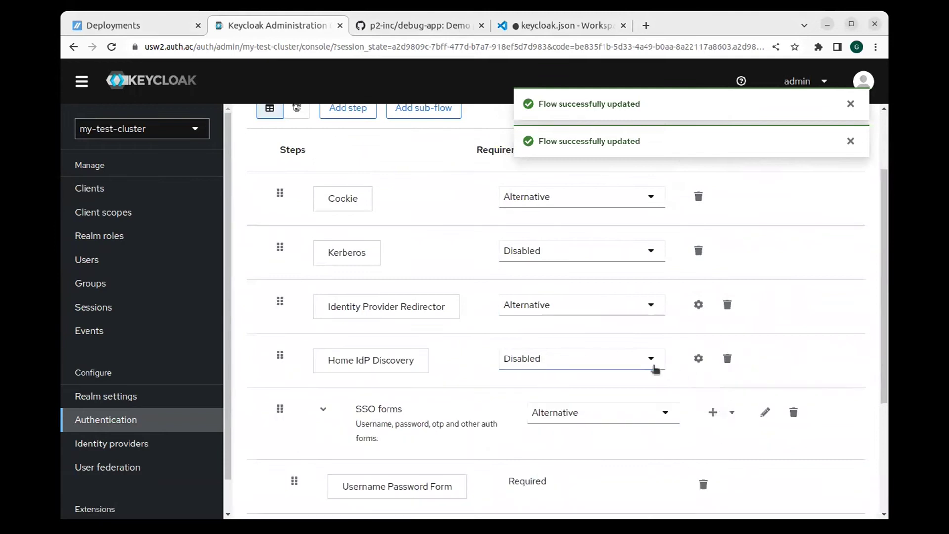
Step: Save a Home IdP Discovery config named home-idp-discovery-config with Forward to linked IdP on
{"action": "left_click", "coordinate": [697, 359]}
{"action": "left_click", "coordinate": [406, 187]}
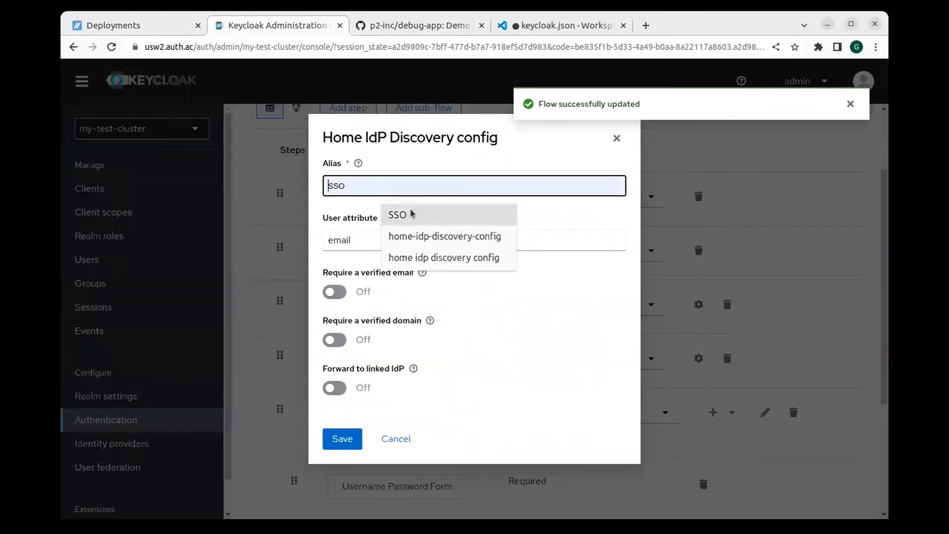
{"action": "left_click", "coordinate": [419, 235]}
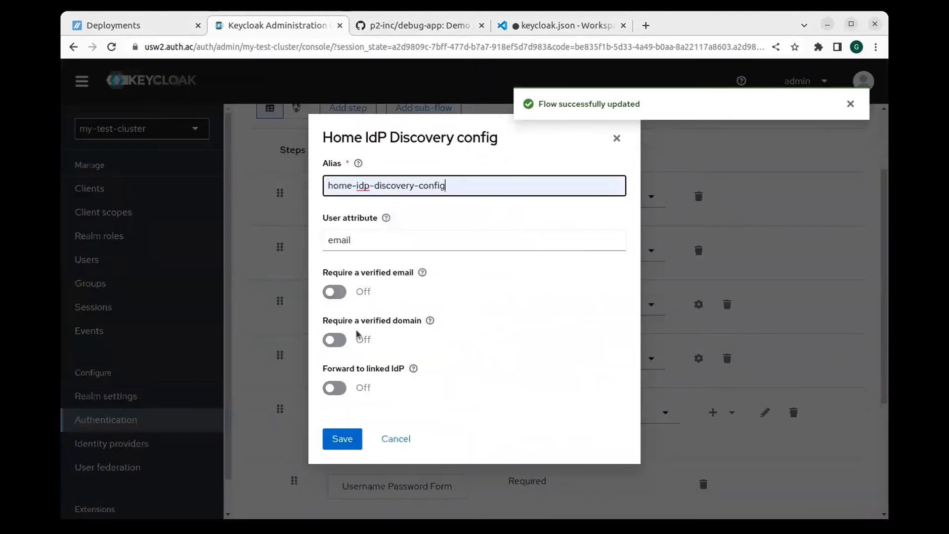
{"action": "left_click", "coordinate": [335, 391]}
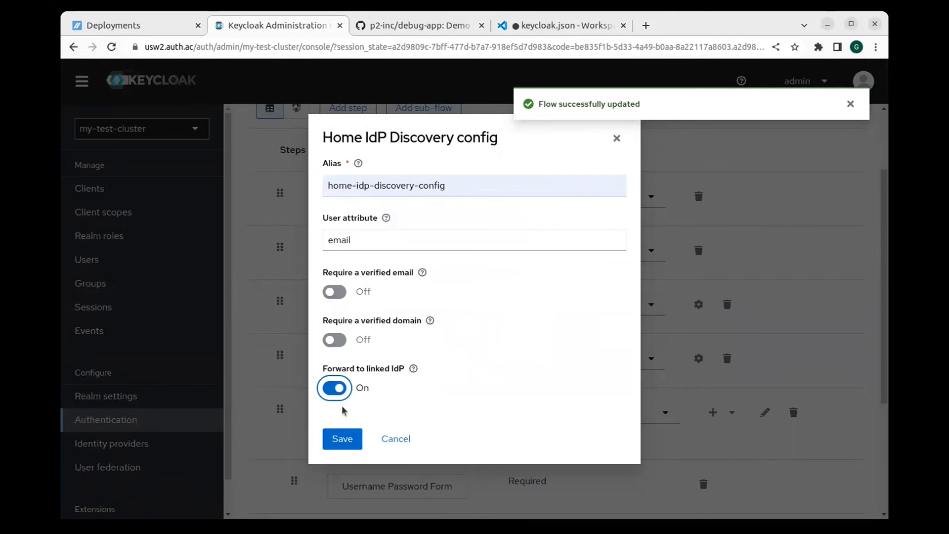
{"action": "left_click", "coordinate": [342, 439]}
Step: Set Home IdP Discovery's requirement to Alternative
{"action": "left_click", "coordinate": [620, 361]}
{"action": "left_click", "coordinate": [600, 413]}
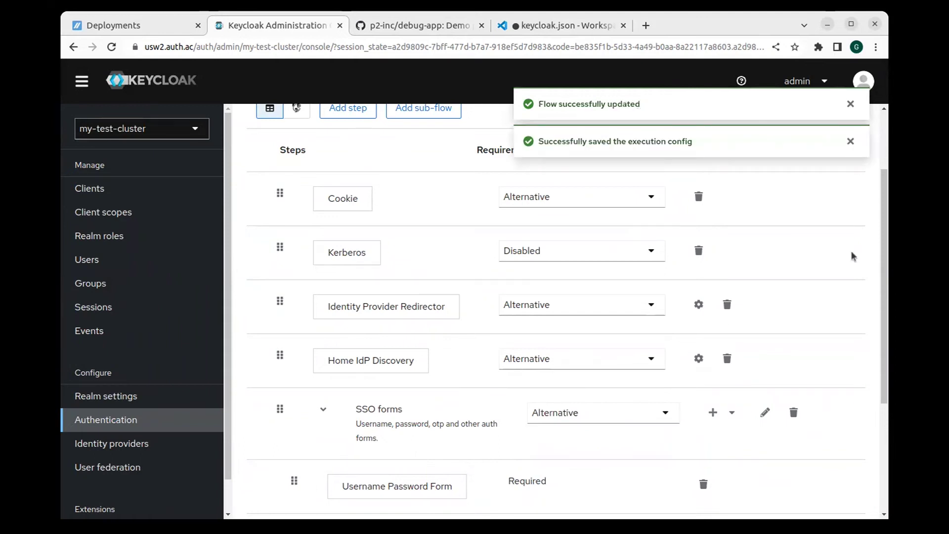
{"action": "scroll", "coordinate": [858, 228], "scroll_direction": "up", "scroll_amount": 1}
{"action": "scroll", "coordinate": [858, 212], "scroll_direction": "up", "scroll_amount": 1}
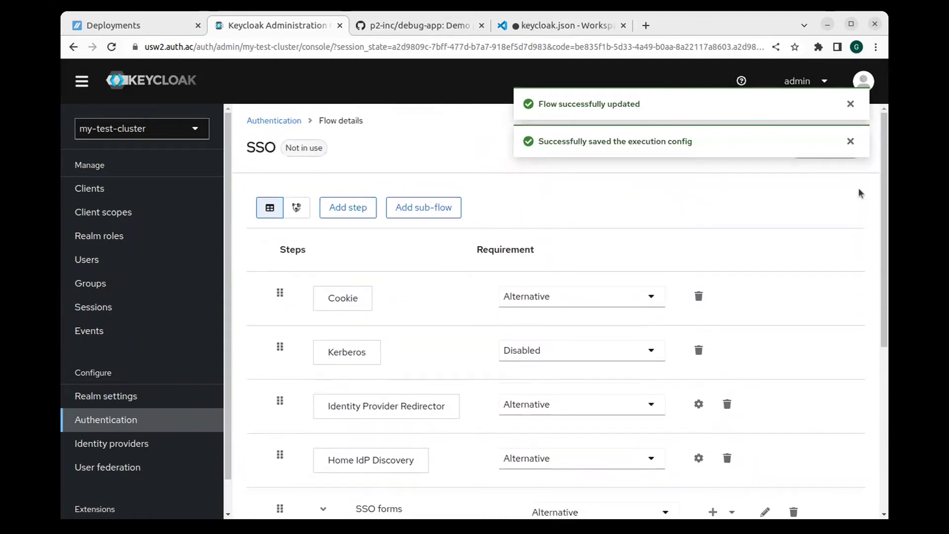
{"action": "left_click", "coordinate": [850, 141]}
{"action": "left_click", "coordinate": [849, 103]}
Step: Bind the SSO flow as the Browser flow
{"action": "left_click", "coordinate": [839, 148]}
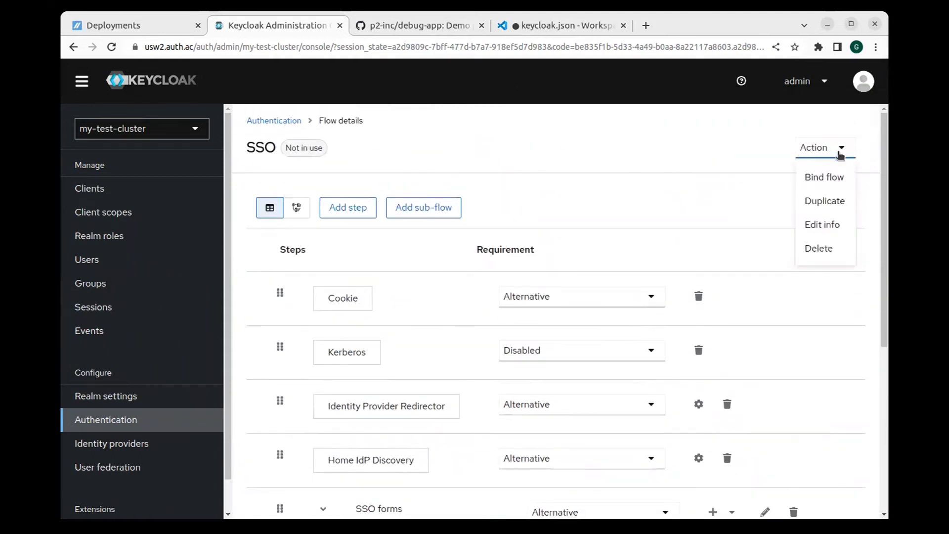
{"action": "left_click", "coordinate": [831, 186]}
{"action": "left_click", "coordinate": [530, 283]}
{"action": "left_click", "coordinate": [463, 315]}
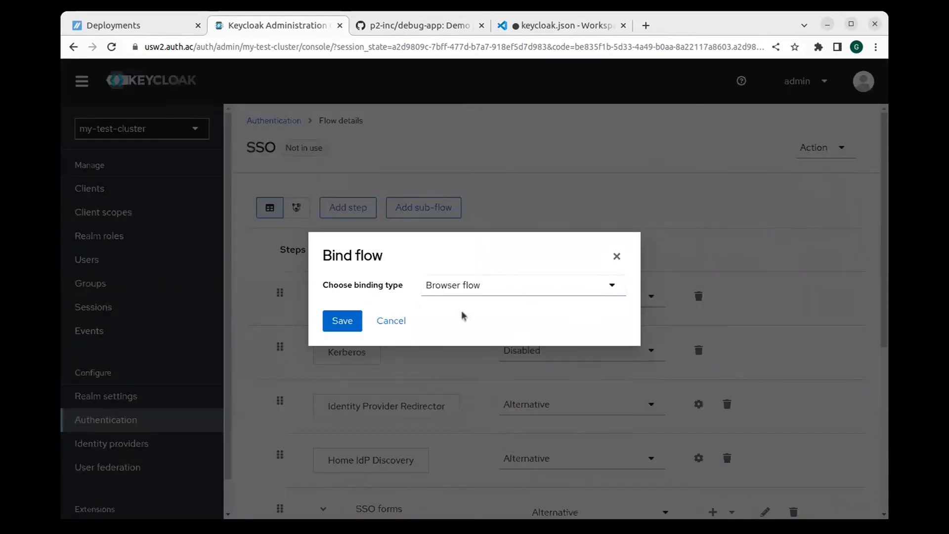
{"action": "left_click", "coordinate": [342, 321]}
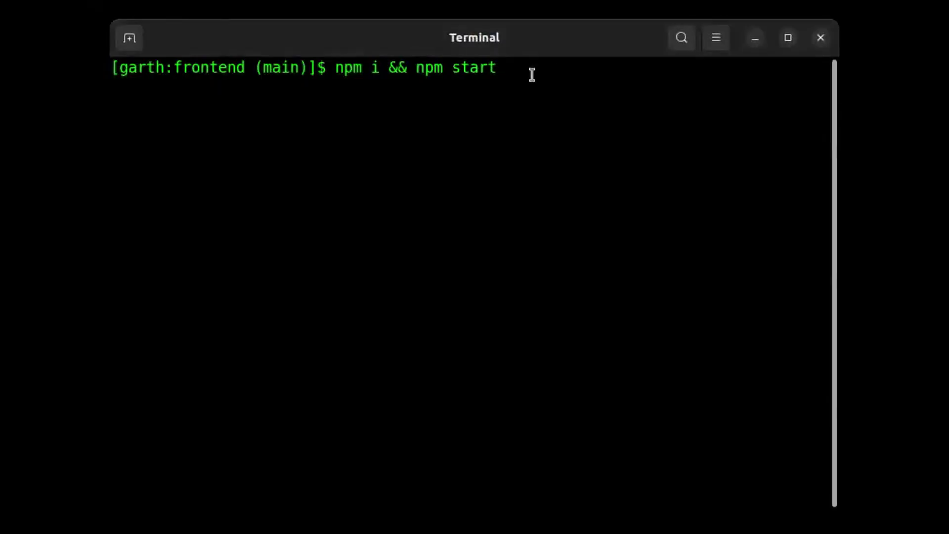
Step: Run 'npm i && npm start' to serve the frontend debug app on port 3001
{"action": "key", "text": "Return"}
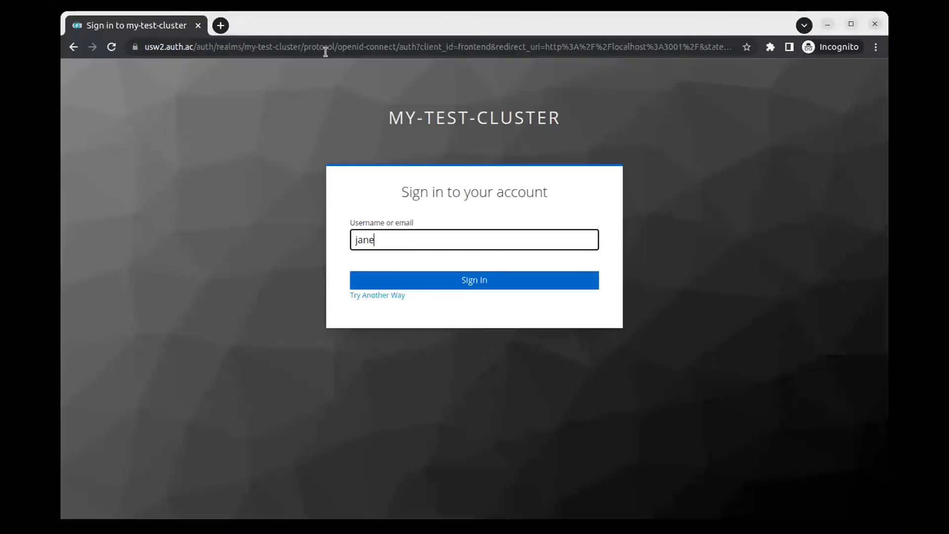
Step: Enter the user's email on the Keycloak login and on Microsoft's sign-in page
{"action": "type", "text": "@phasetwo.io"}
{"action": "key", "text": "Return"}
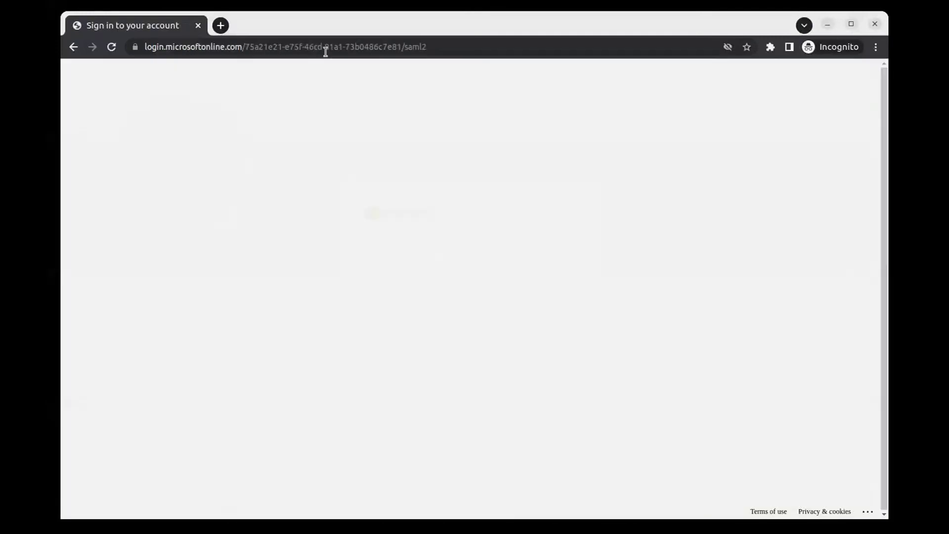
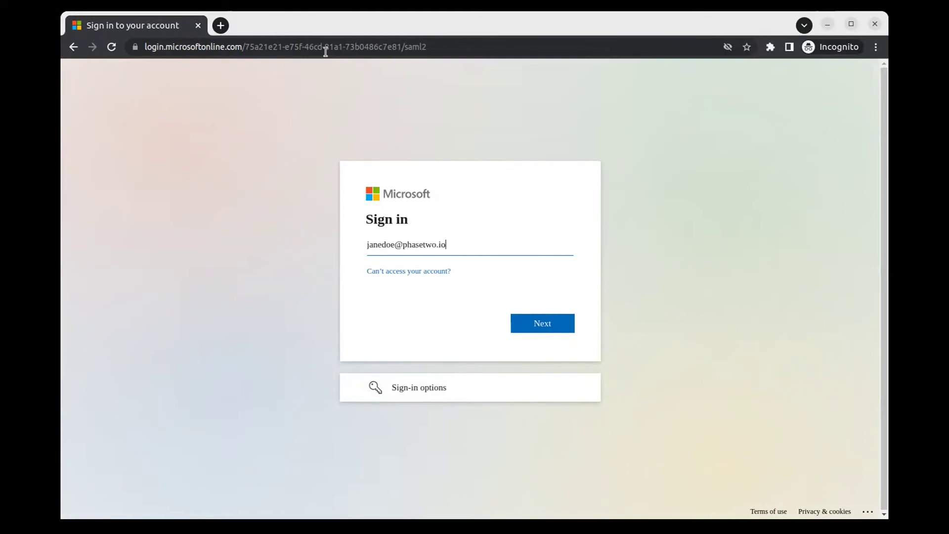
{"action": "key", "text": "Return"}
Step: Submit the Microsoft account password and skip the security setup prompt
{"action": "type", "text": "•"}
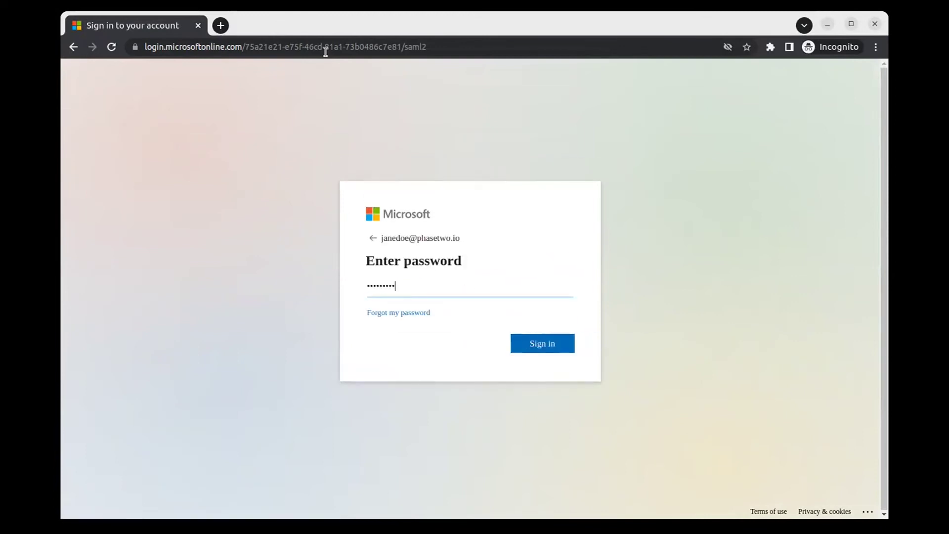
{"action": "key", "text": "Return"}
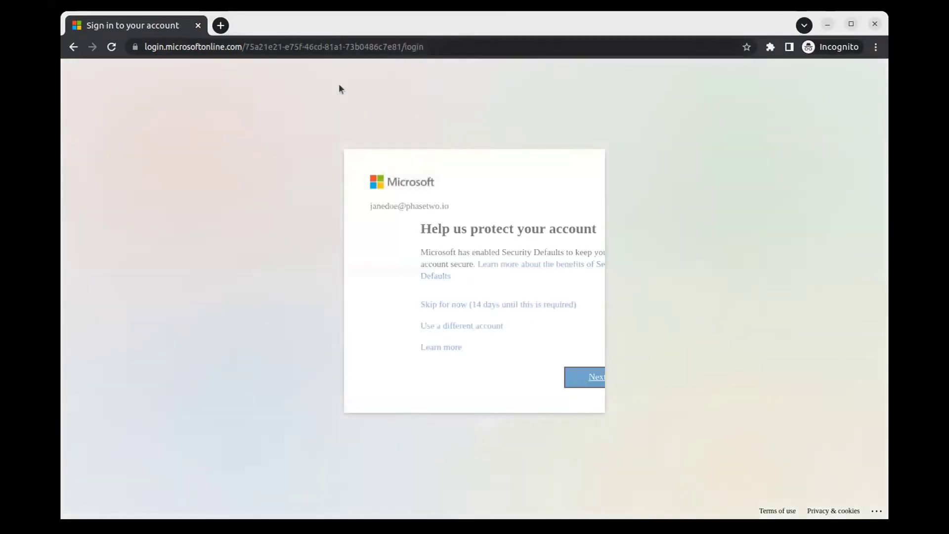
{"action": "left_click", "coordinate": [455, 306]}
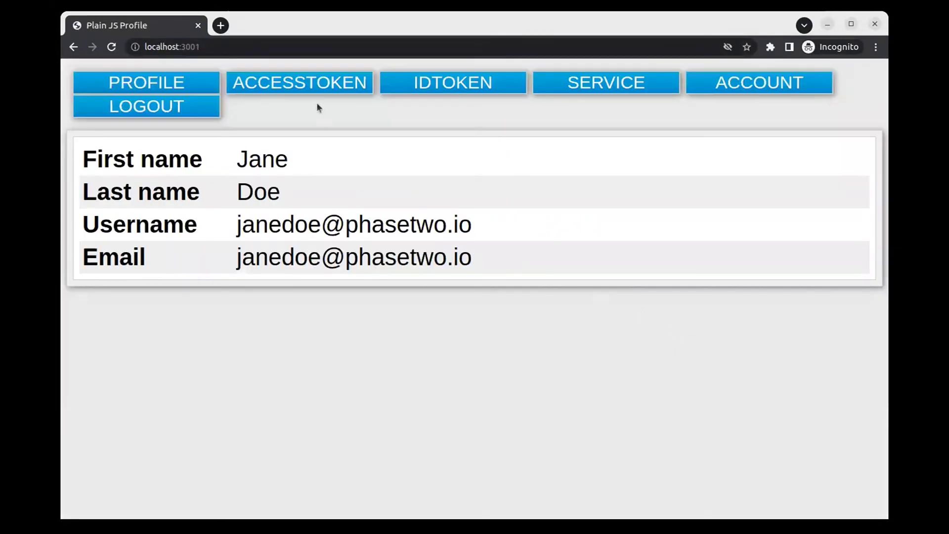
Step: Inspect the signed-in user's access token JSON, then return to the Keycloak admin console
{"action": "left_click", "coordinate": [315, 89]}
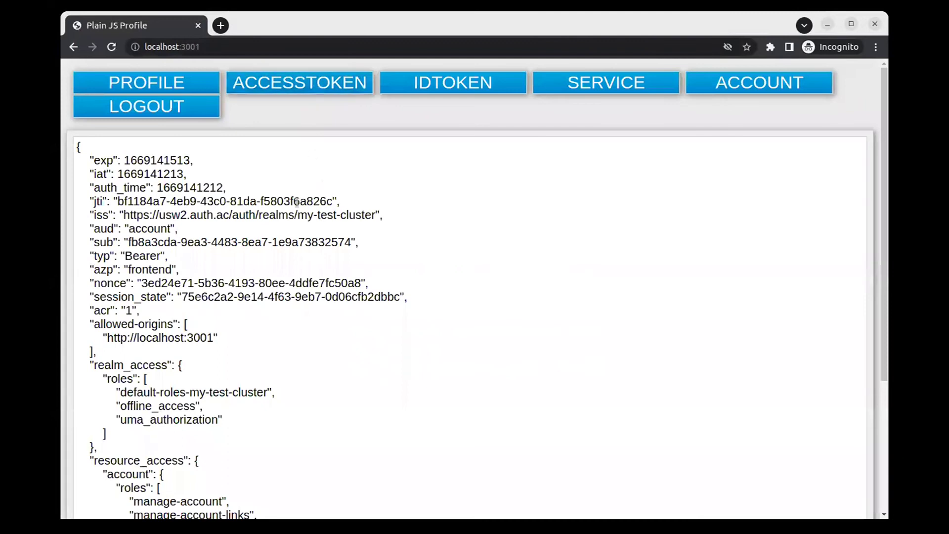
{"action": "scroll", "coordinate": [297, 201], "scroll_direction": "down", "scroll_amount": 4}
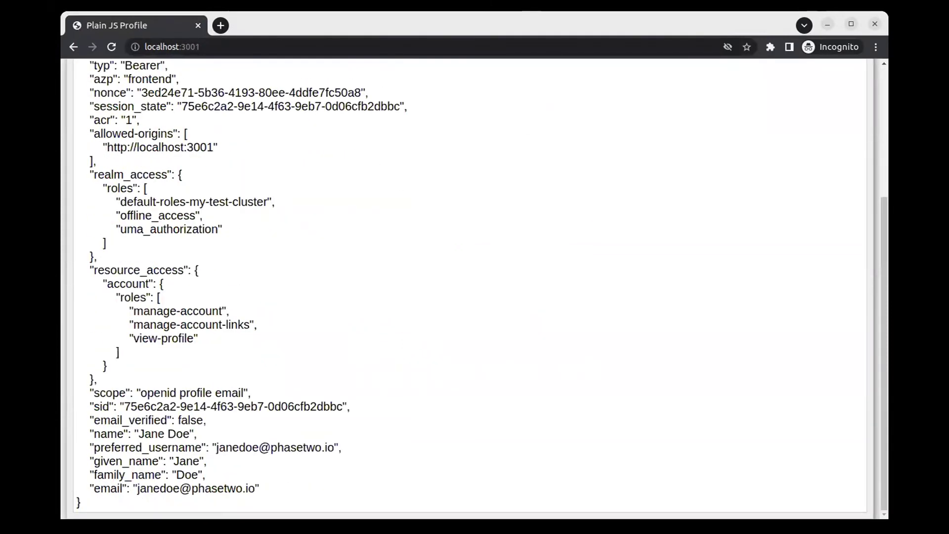
{"action": "key", "text": "alt+Tab"}
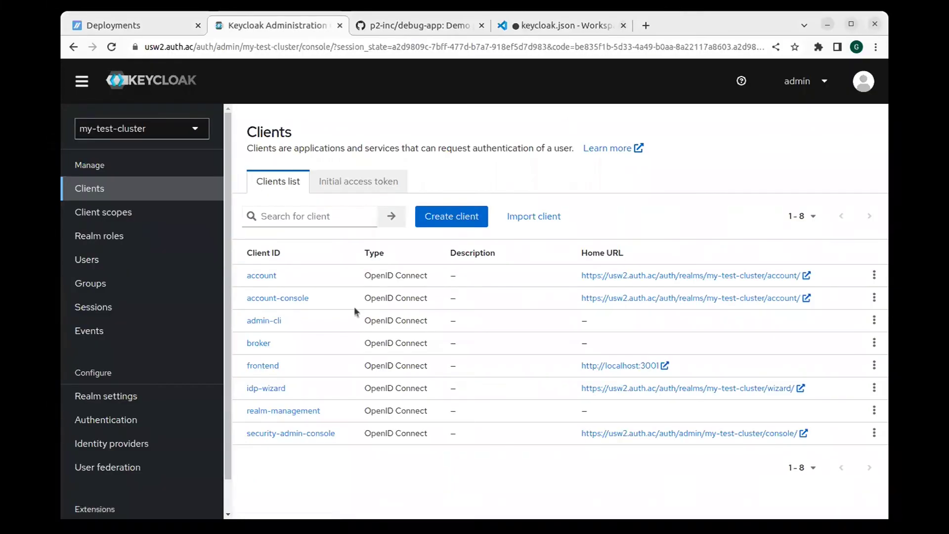
Step: Open the frontend client's dedicated scope, frontend-dedicated
{"action": "left_click", "coordinate": [270, 369]}
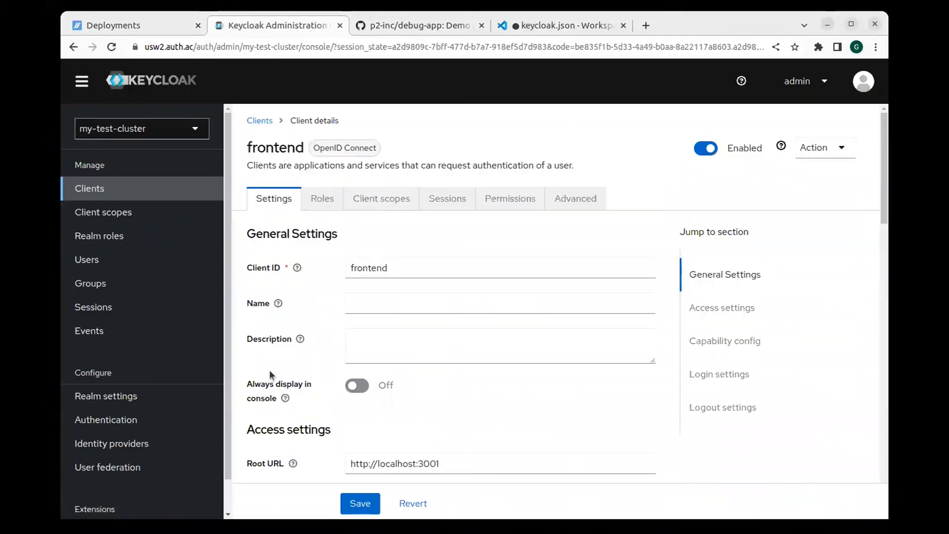
{"action": "left_click", "coordinate": [367, 198]}
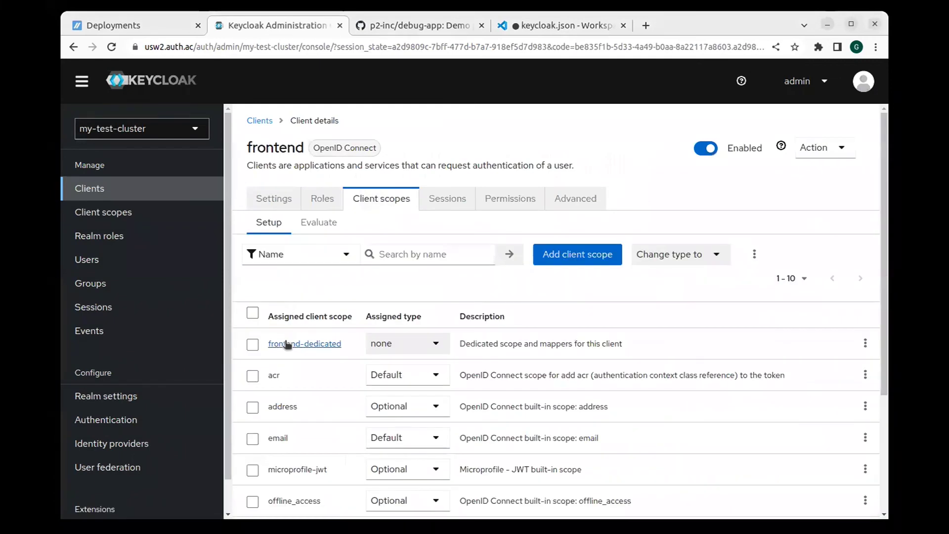
{"action": "left_click", "coordinate": [279, 343]}
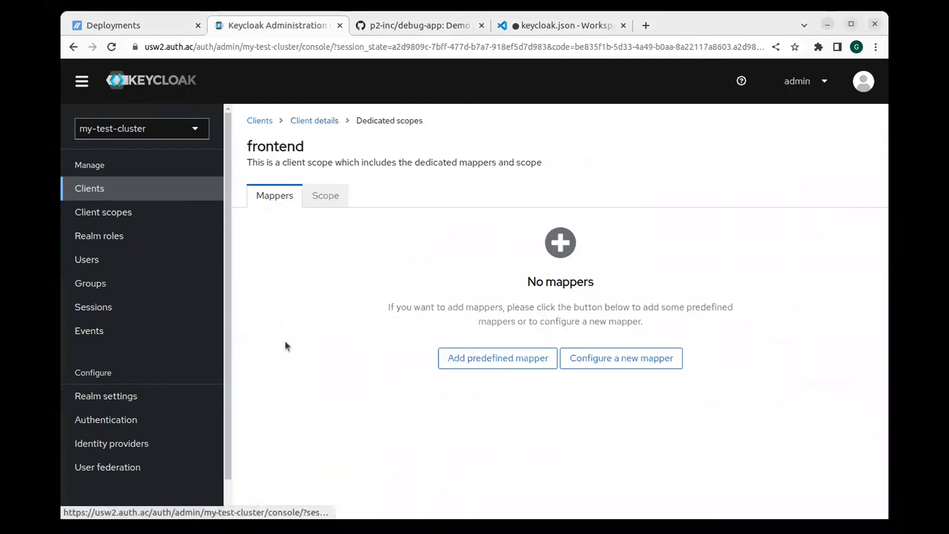
Step: Add an Organization Role mapper named organizations with claim name organizations and JSON type
{"action": "left_click", "coordinate": [583, 359]}
{"action": "left_click", "coordinate": [311, 448]}
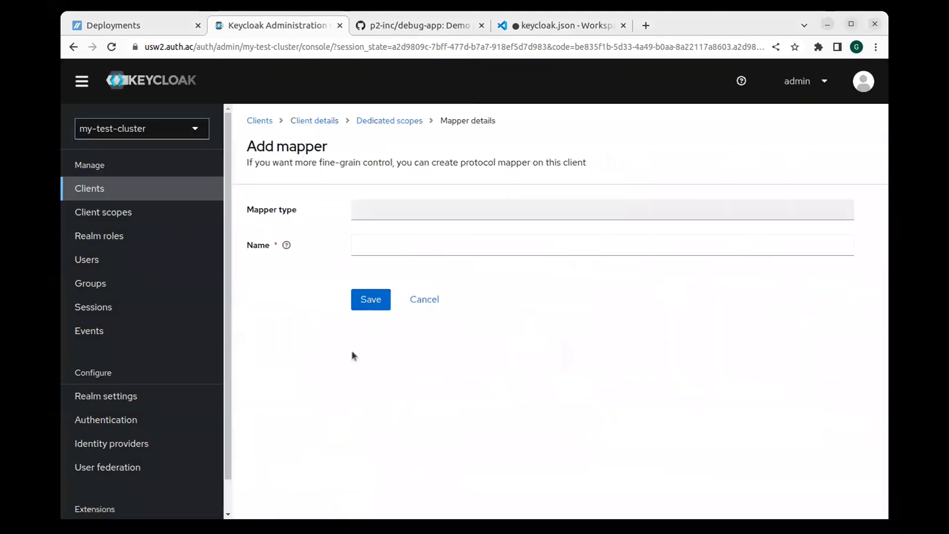
{"action": "left_click", "coordinate": [398, 247]}
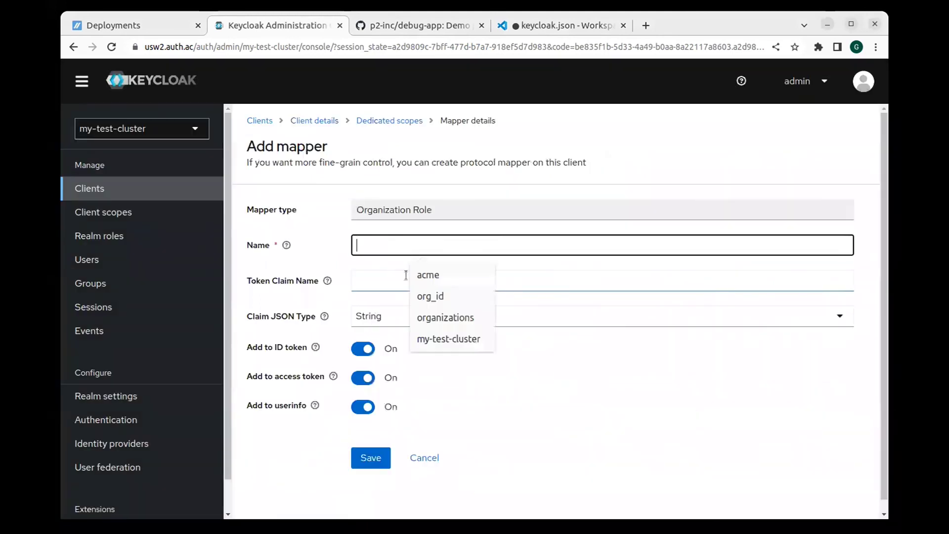
{"action": "left_click", "coordinate": [444, 317]}
{"action": "left_click", "coordinate": [381, 281]}
{"action": "left_click", "coordinate": [422, 318]}
{"action": "left_click", "coordinate": [411, 322]}
{"action": "left_click", "coordinate": [395, 439]}
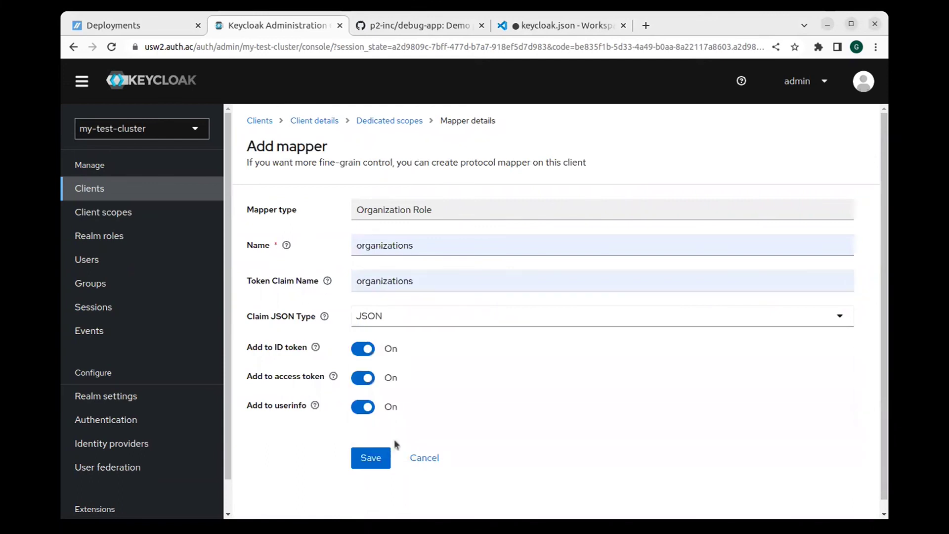
{"action": "left_click", "coordinate": [375, 459]}
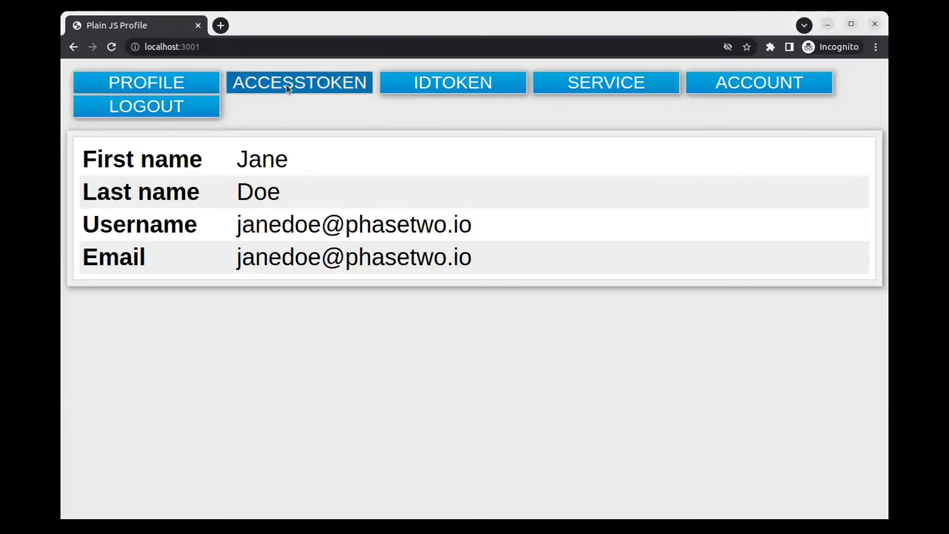
Step: Highlight the organizations claim listing acme in the refreshed access token
{"action": "left_click", "coordinate": [286, 85]}
{"action": "scroll", "coordinate": [272, 158], "scroll_direction": "down", "scroll_amount": 1}
{"action": "scroll", "coordinate": [268, 171], "scroll_direction": "down", "scroll_amount": 5}
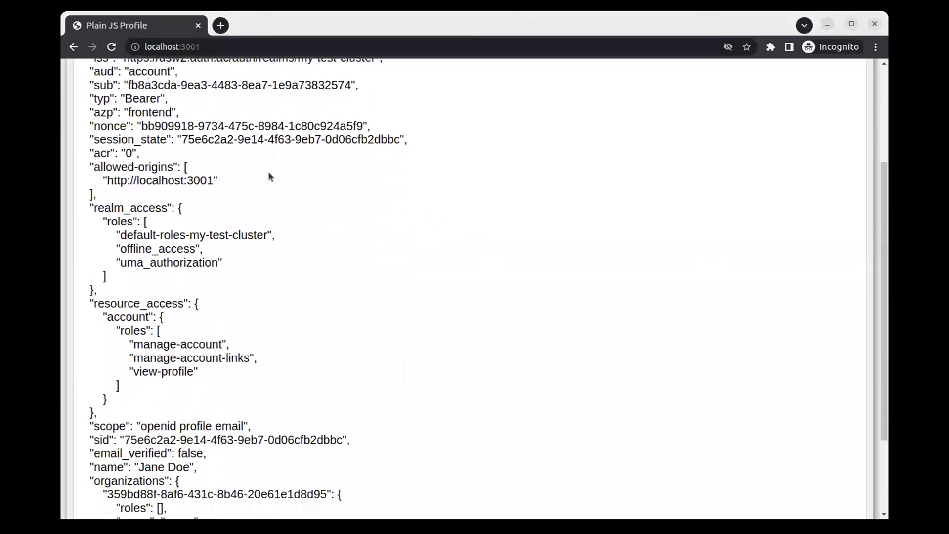
{"action": "left_click_drag", "start_coordinate": [91, 367], "coordinate": [208, 435]}
Step: Highlight the organizations claim listing acme in the ID token
{"action": "scroll", "coordinate": [405, 247], "scroll_direction": "up", "scroll_amount": 6}
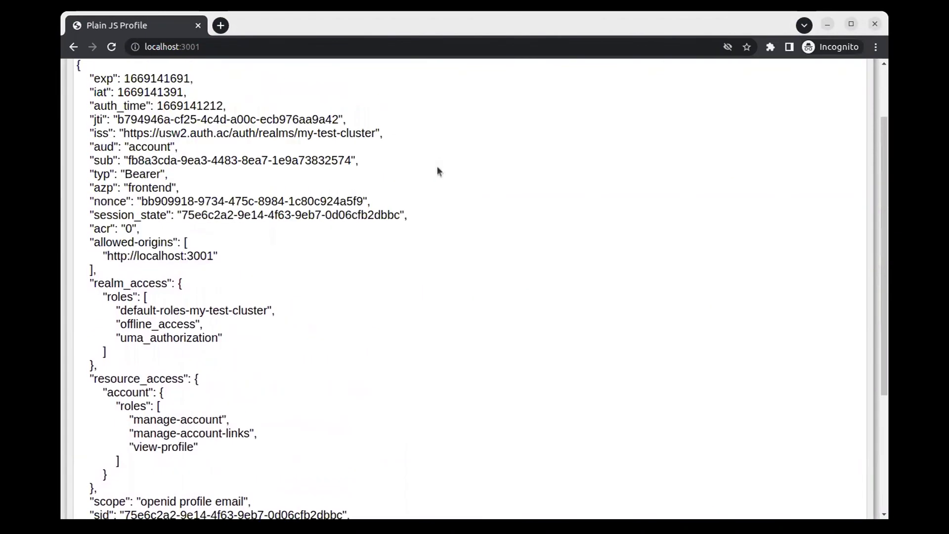
{"action": "left_click", "coordinate": [451, 84]}
{"action": "scroll", "coordinate": [324, 352], "scroll_direction": "down", "scroll_amount": 1}
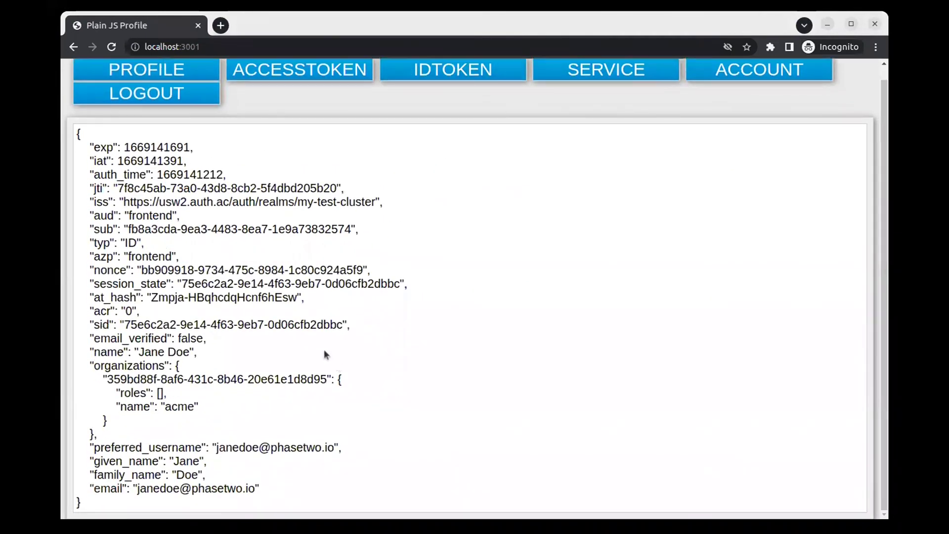
{"action": "left_click_drag", "start_coordinate": [89, 362], "coordinate": [194, 437]}
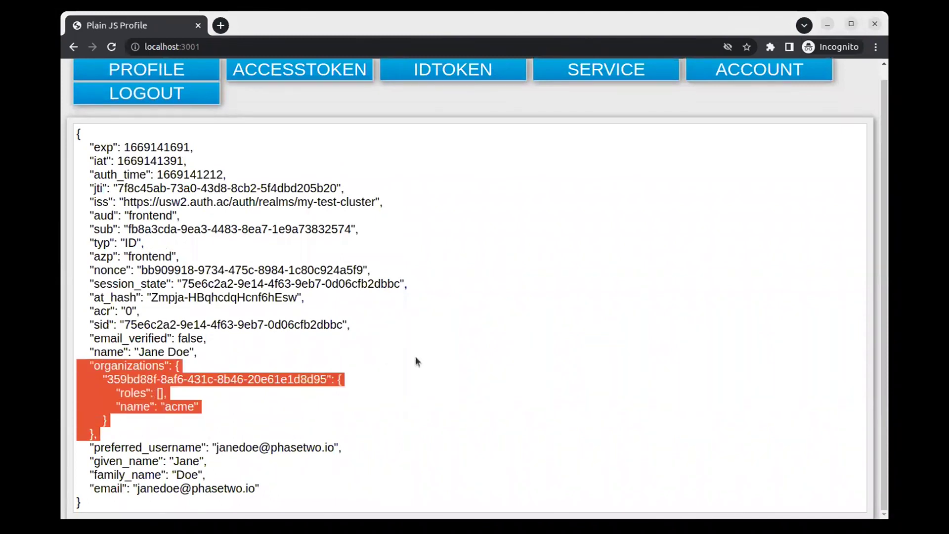